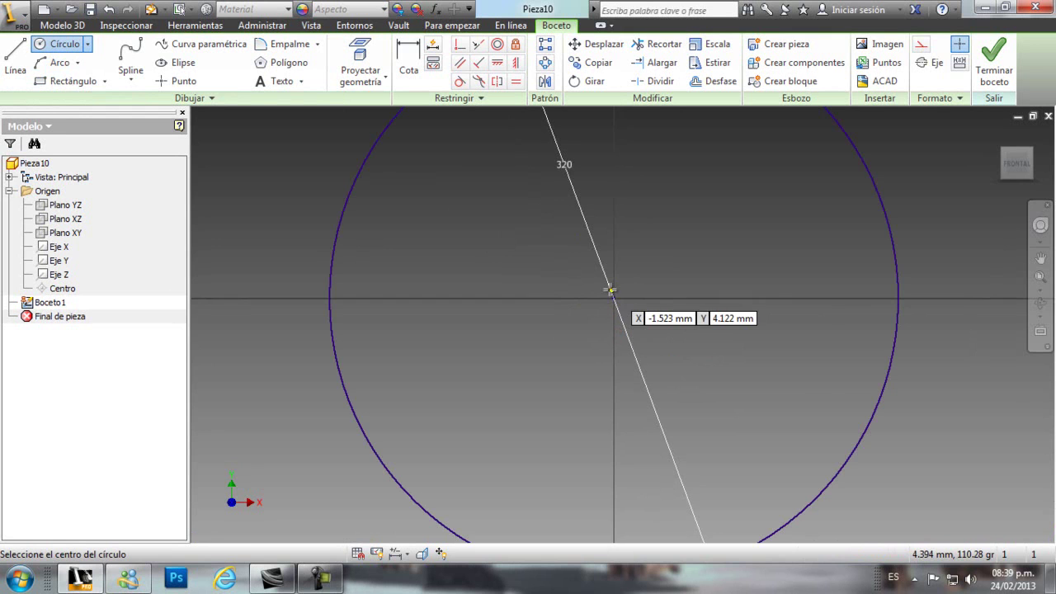
Offset the 320 mm circle inward by about 35 mm to form a concentric inner circle
key("Escape")
left_click(712, 84)
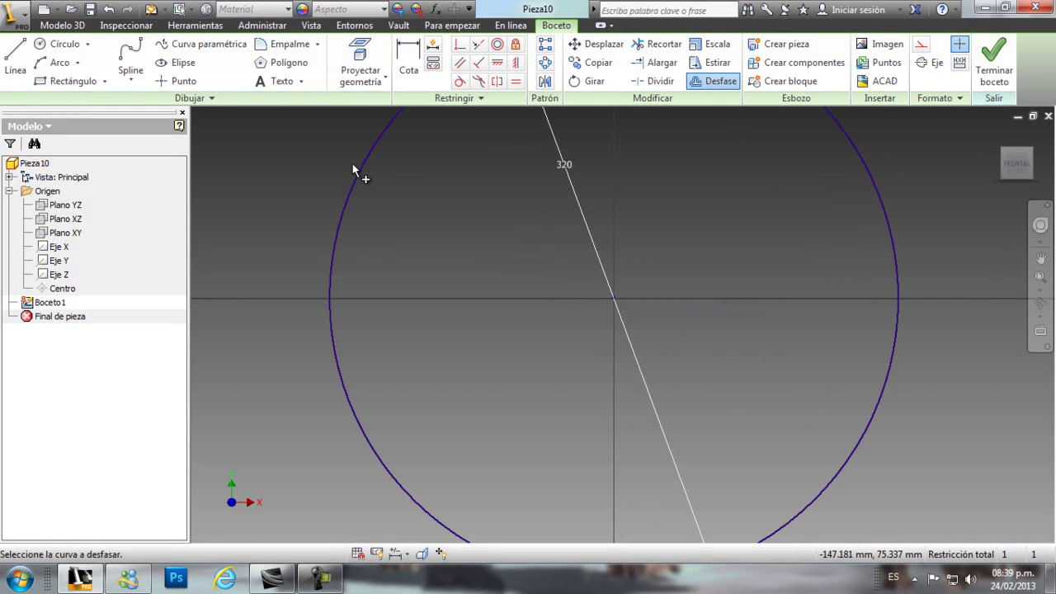
left_click(360, 169)
left_click(412, 210)
Dimension the gap between the outer and inner circles and set it to 30 mm
key("d")
left_click(363, 189)
left_click(413, 213)
left_click(322, 187)
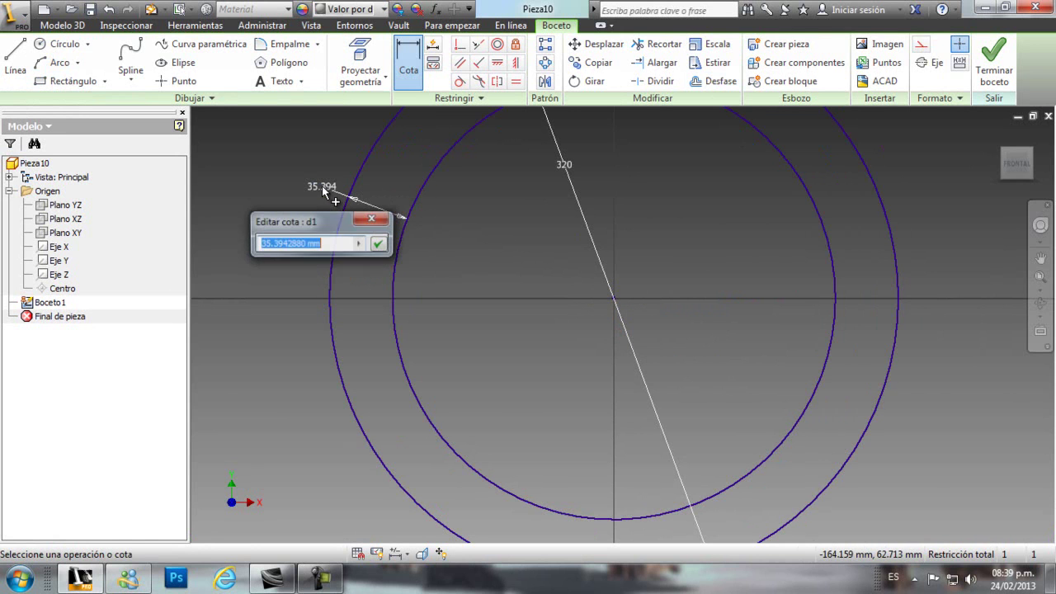
type("30")
key("Return")
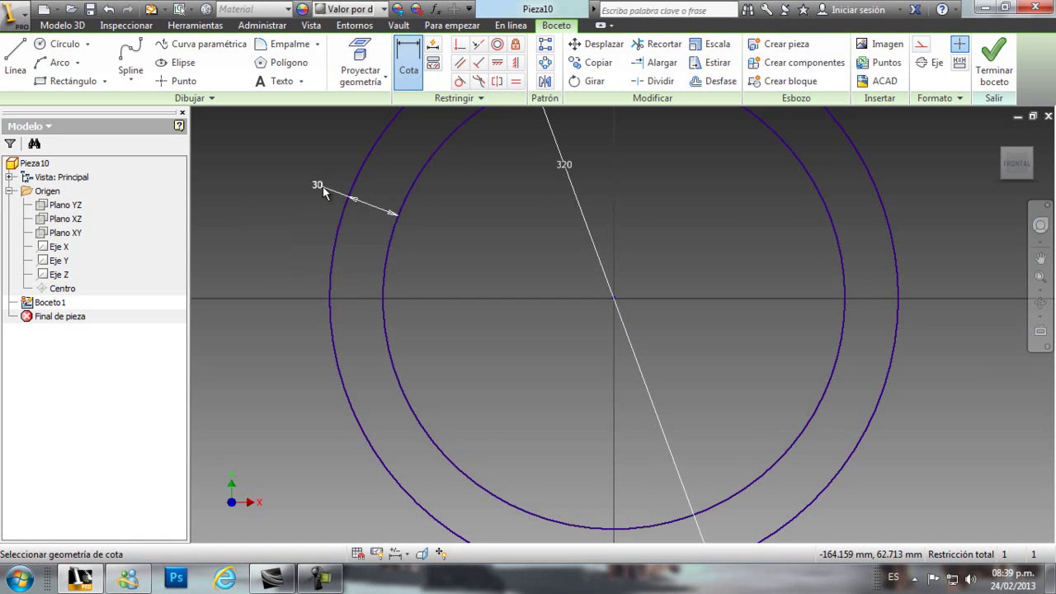
Finish the sketch and extrude the ring profile between the two circles by 15 mm as a solid
left_click(994, 66)
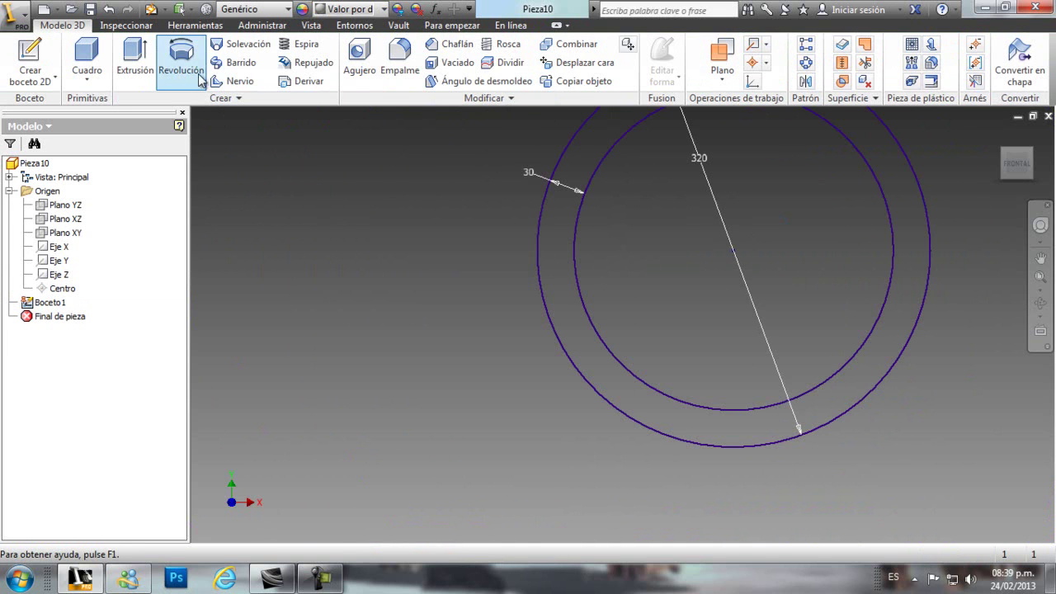
left_click(136, 65)
left_click(553, 278)
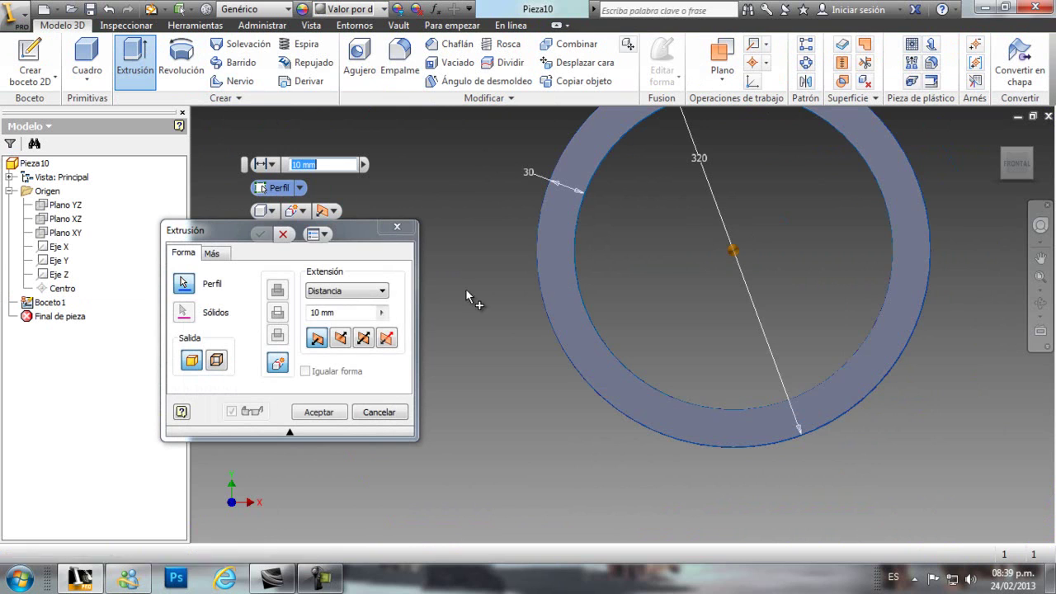
double_click(311, 313)
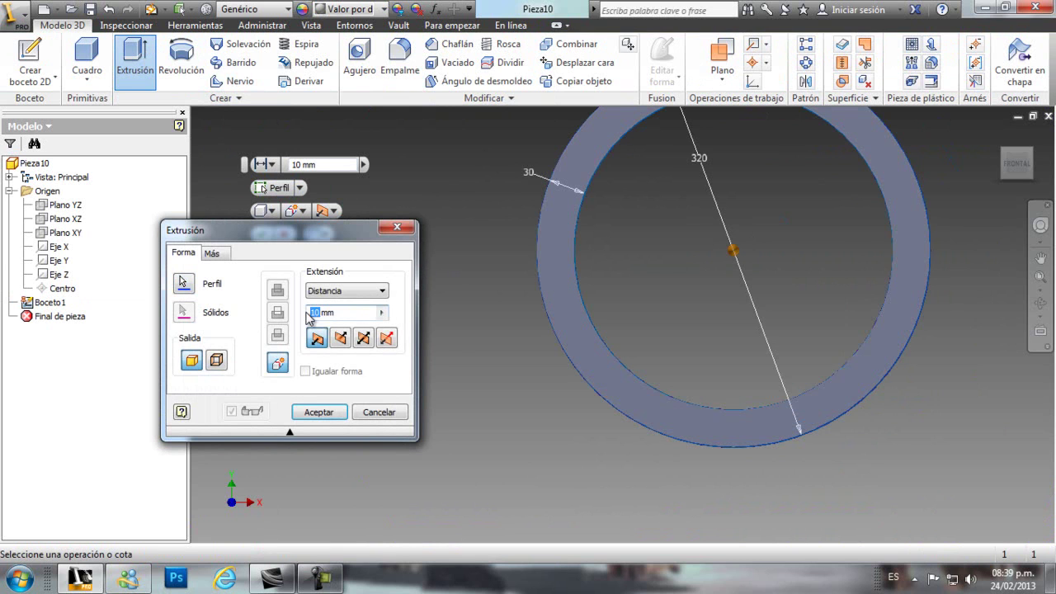
type("15")
left_click(319, 412)
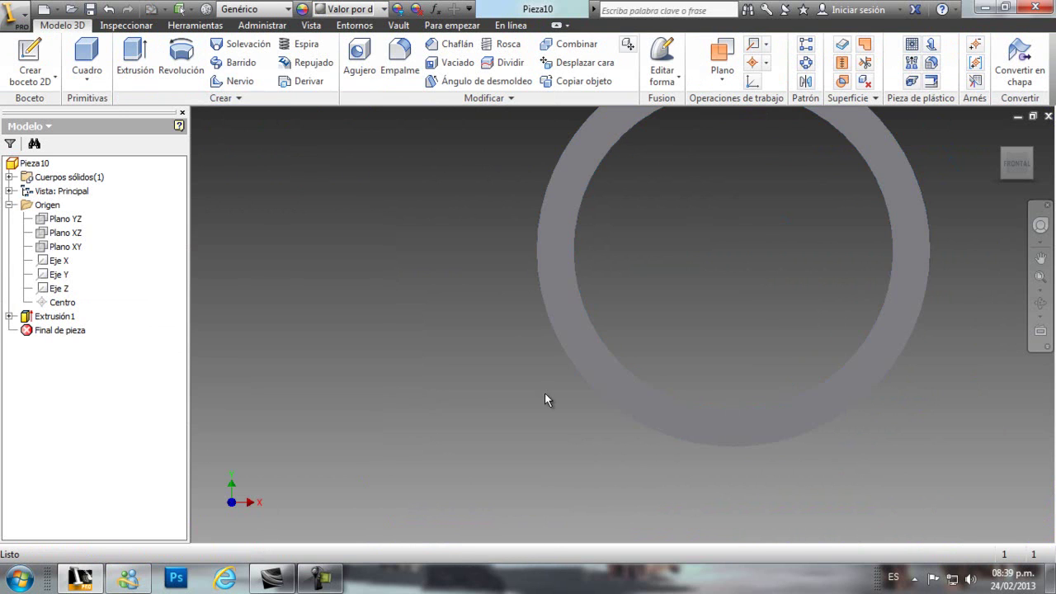
Create a sketch on the ring's front face and place a point on the vertical axis, about 145 mm above the centre
left_click(578, 356)
left_click(641, 347)
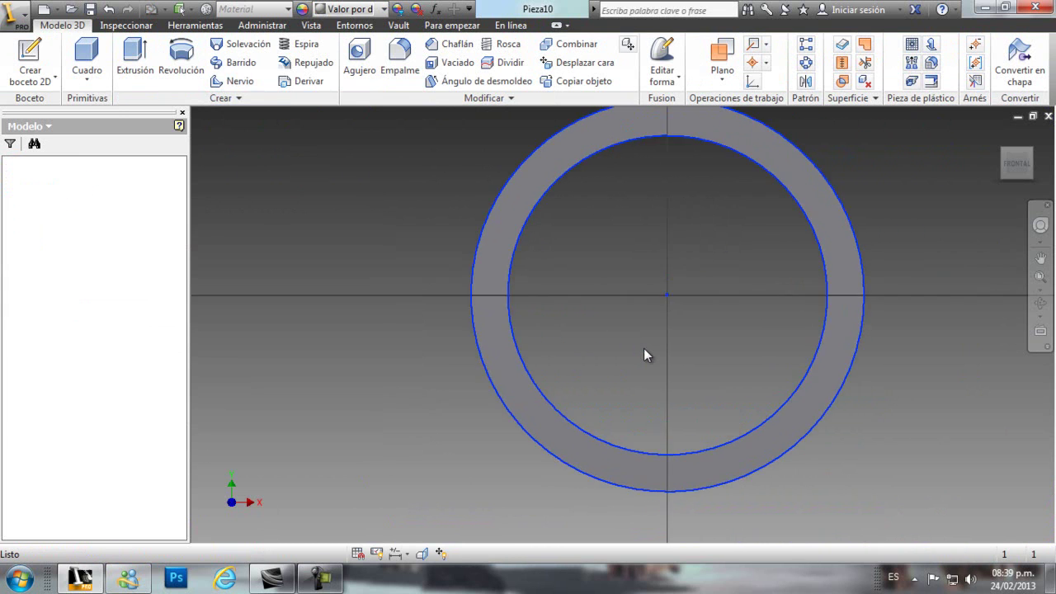
key("c")
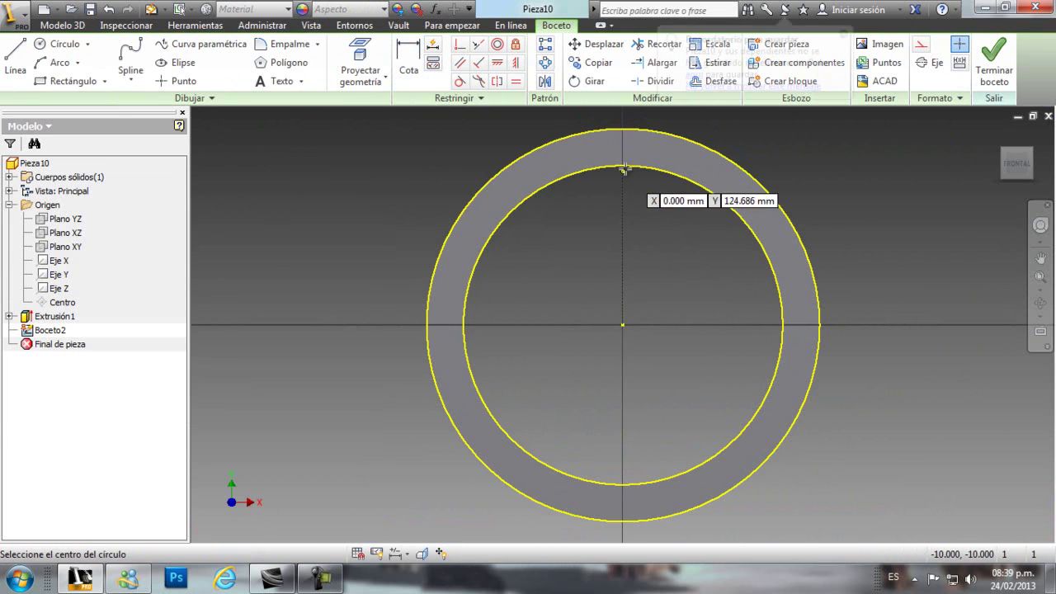
key("Escape")
left_click(191, 84)
left_click(622, 146)
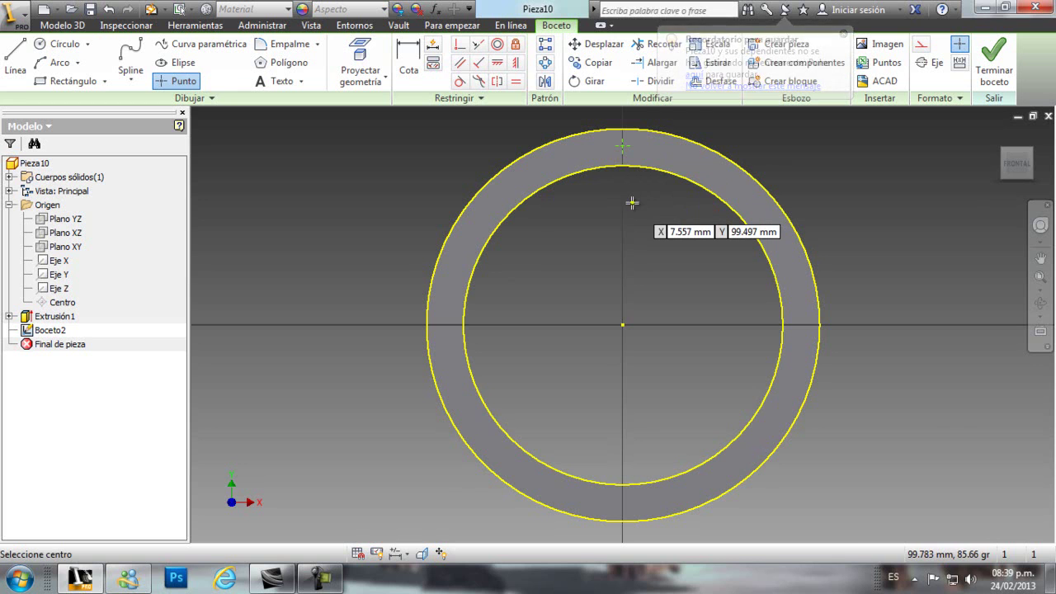
Dimension the vertical distance from the ring's centre to the upper point as 145 mm
key("Escape")
key("d")
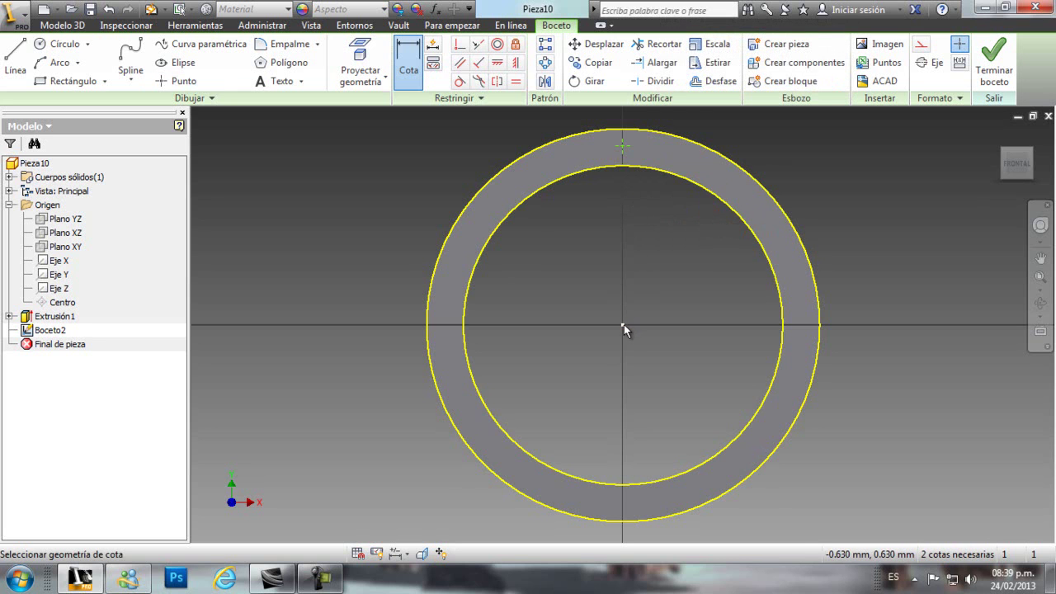
left_click(623, 324)
left_click(623, 147)
left_click(657, 232)
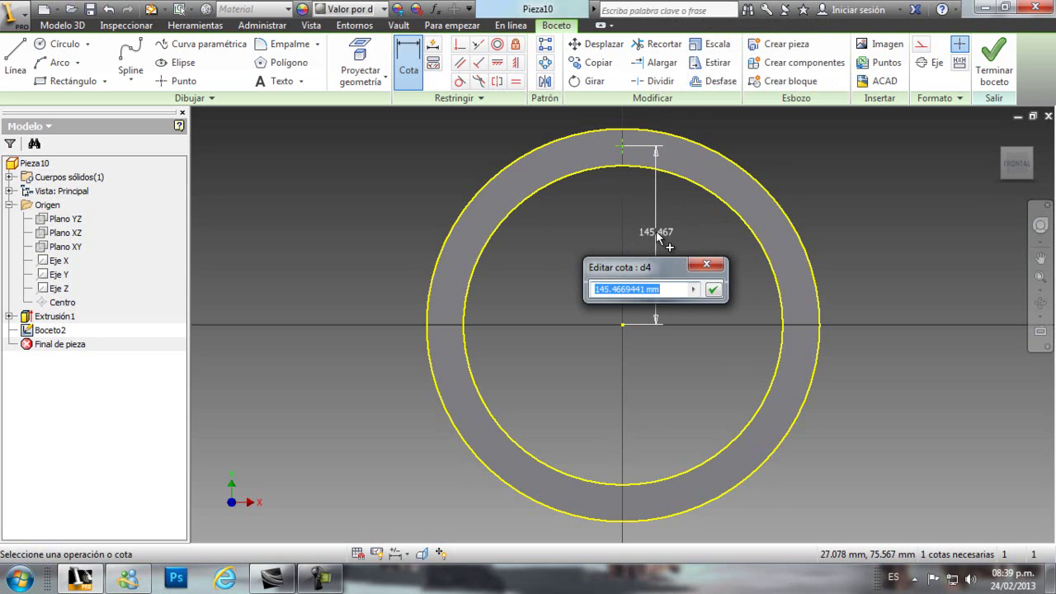
type("145")
key("Return")
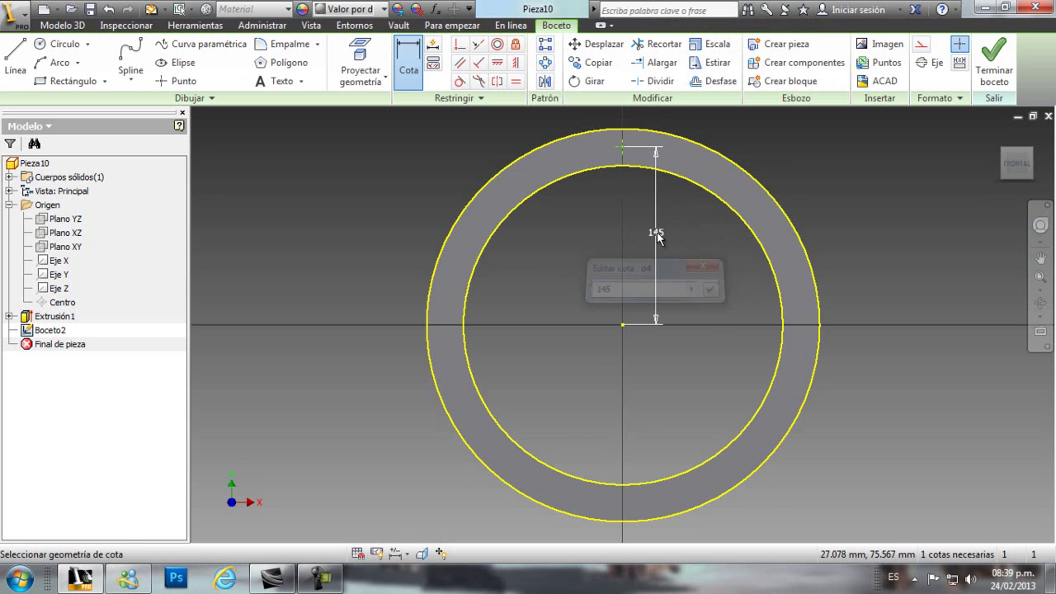
Pattern the point circularly around the ring's axis with 6 instances over 360 degrees, and finish the sketch
left_click(546, 66)
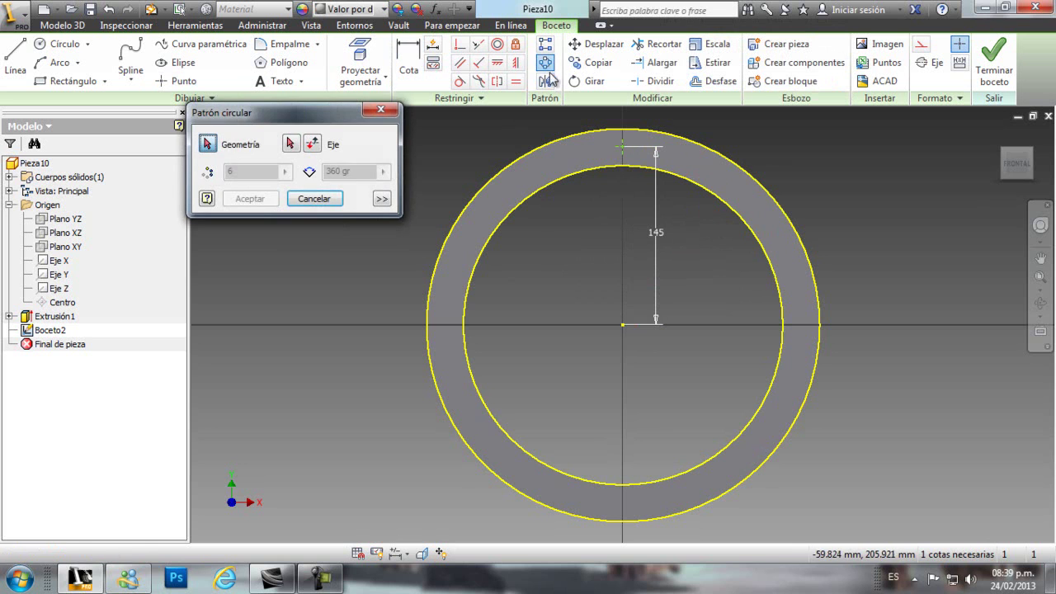
left_click(622, 148)
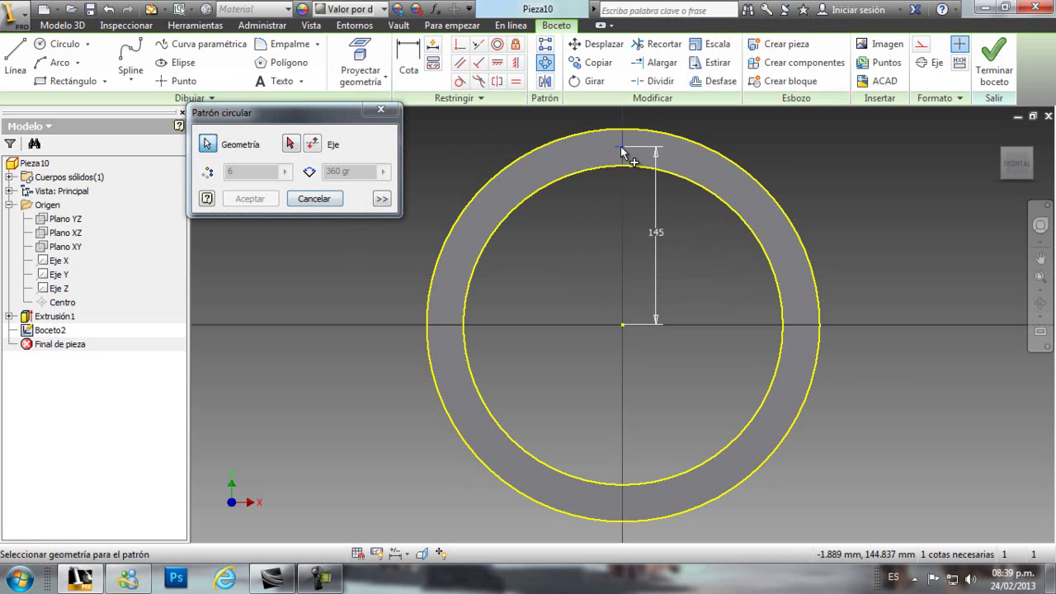
left_click(290, 144)
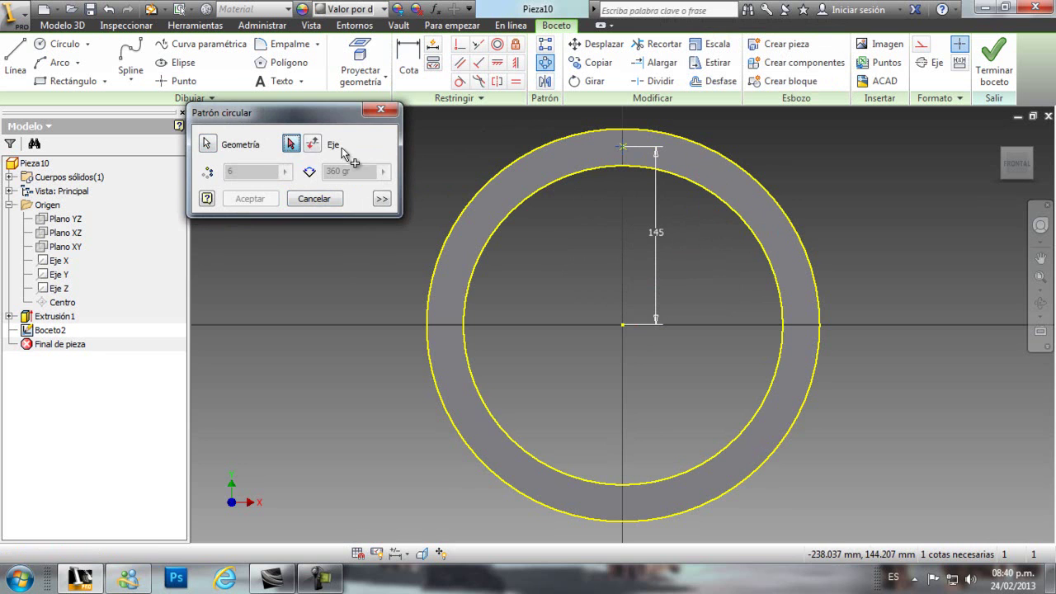
left_click(709, 157)
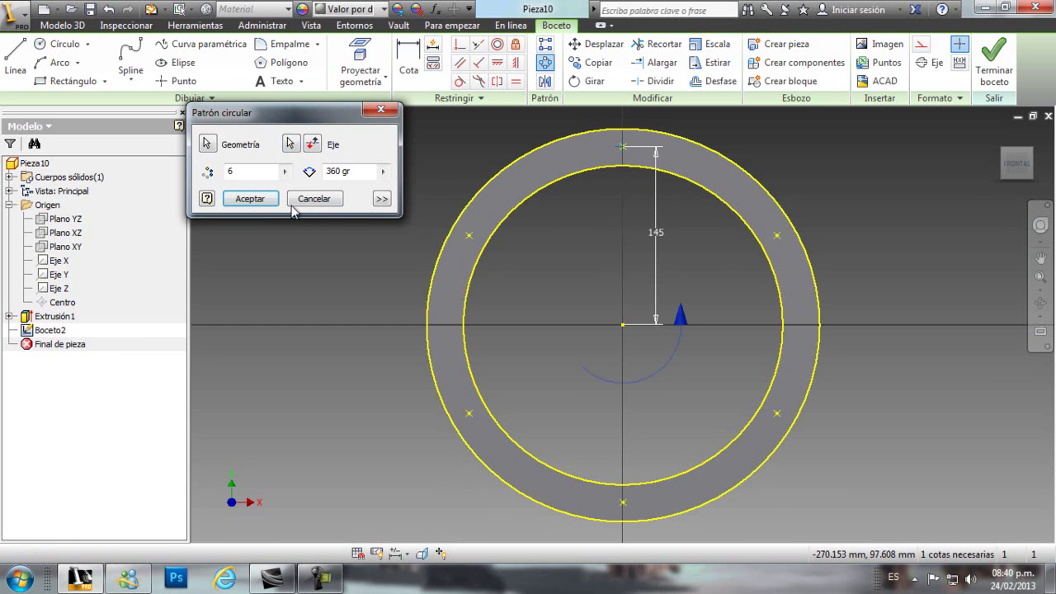
left_click(250, 200)
left_click(995, 70)
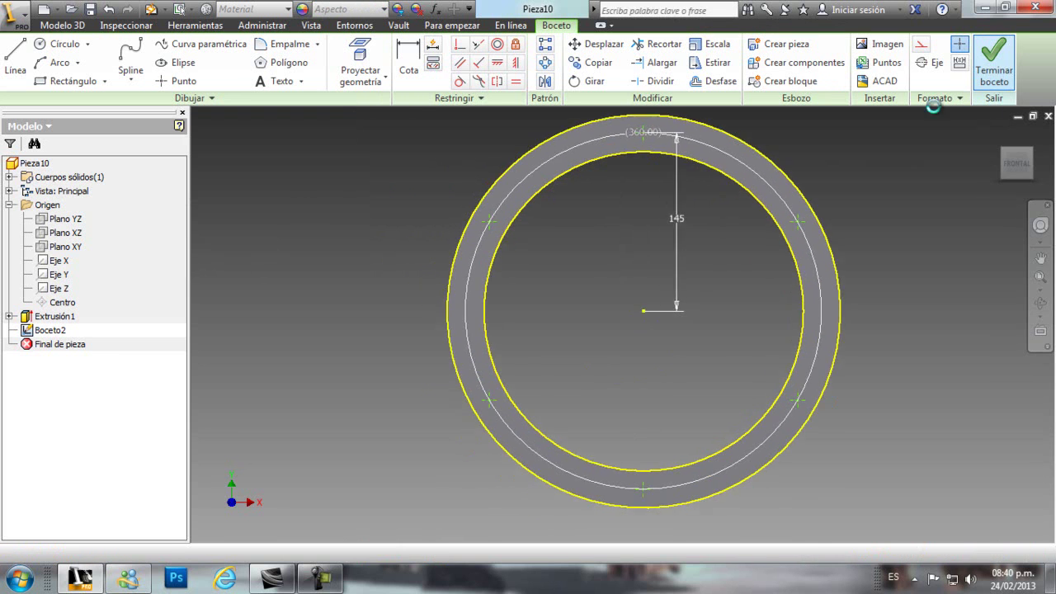
Create countersunk through holes at the six sketch points with 12 mm countersink diameter, 90° countersink angle and 8 mm hole diameter
left_click(1041, 258)
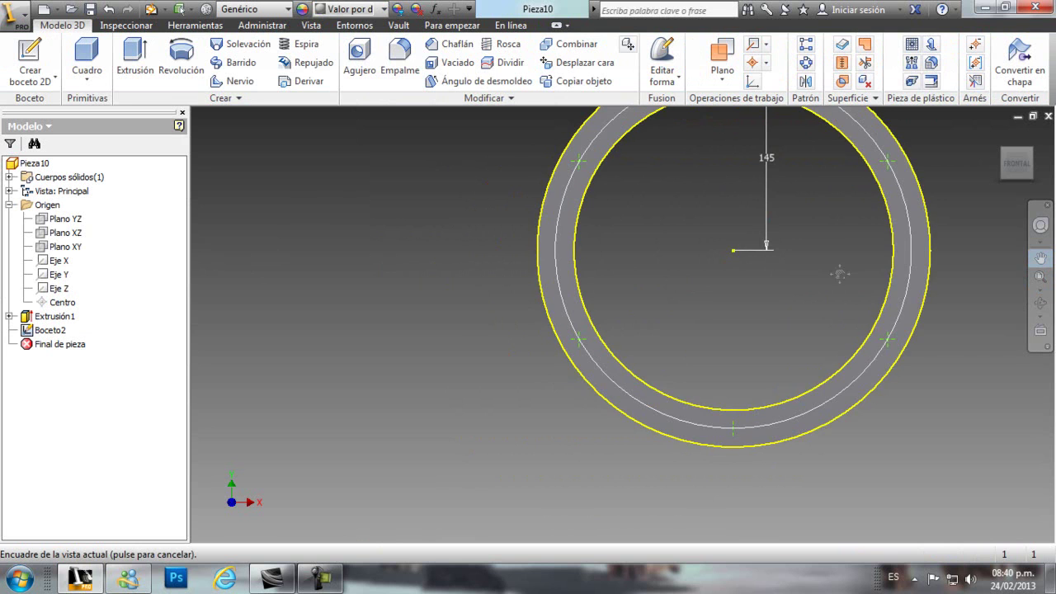
left_click_drag(821, 264, 726, 336)
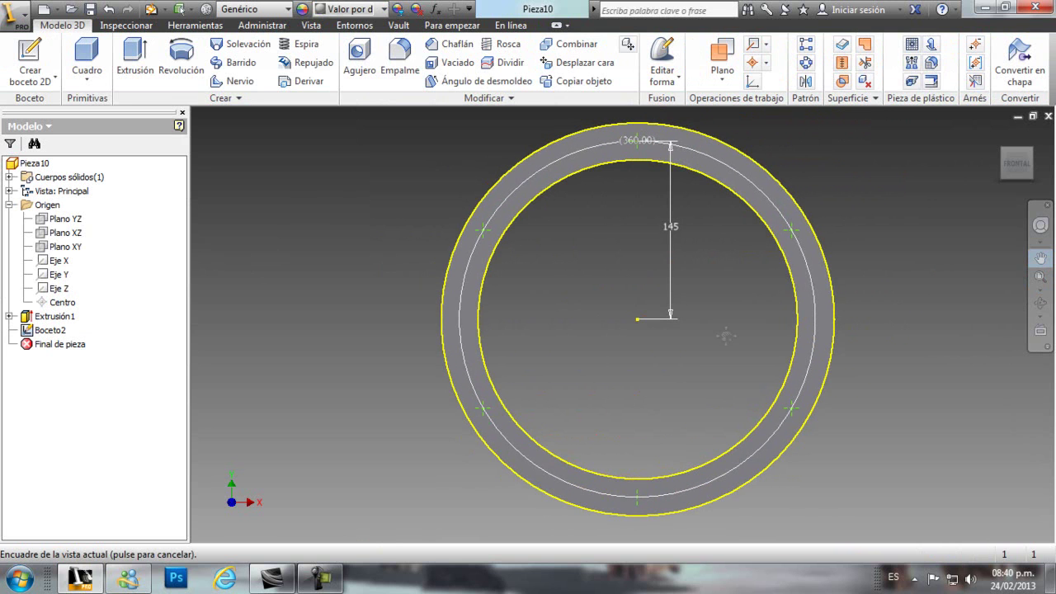
left_click(360, 64)
left_click_drag(417, 116, 308, 157)
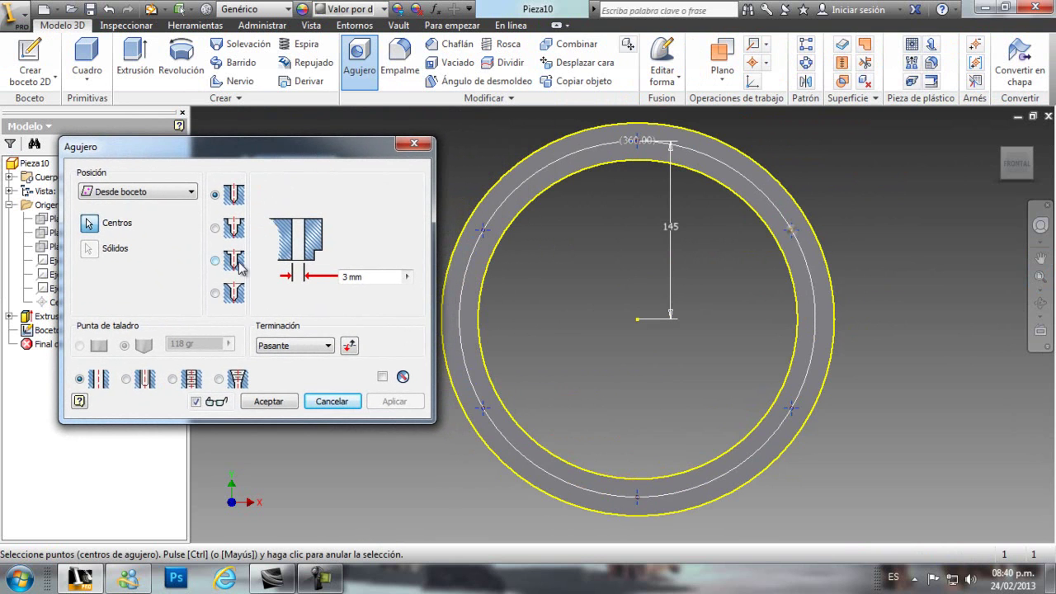
left_click(215, 293)
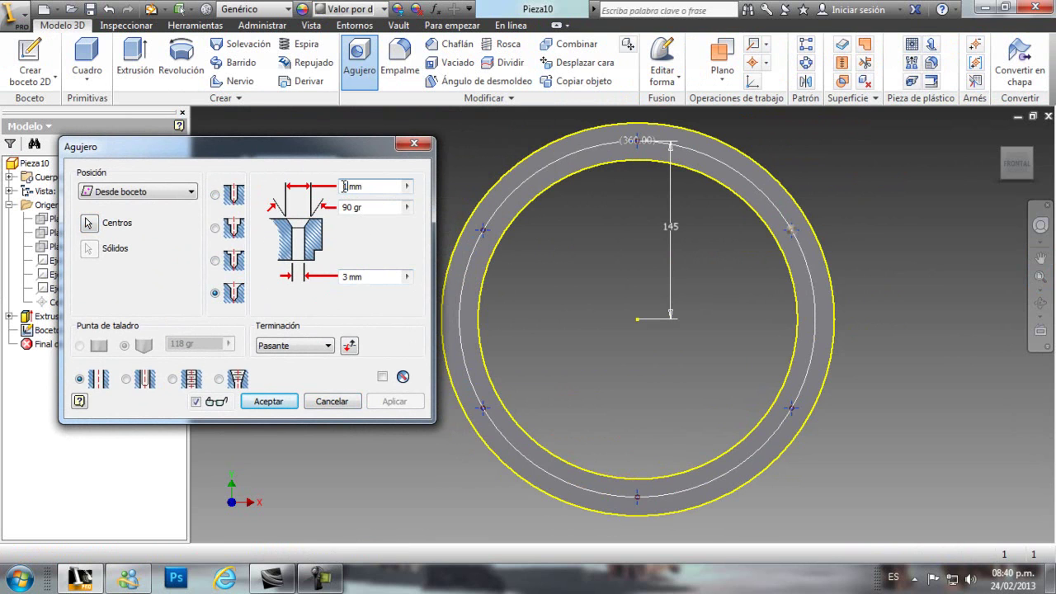
left_click(347, 277)
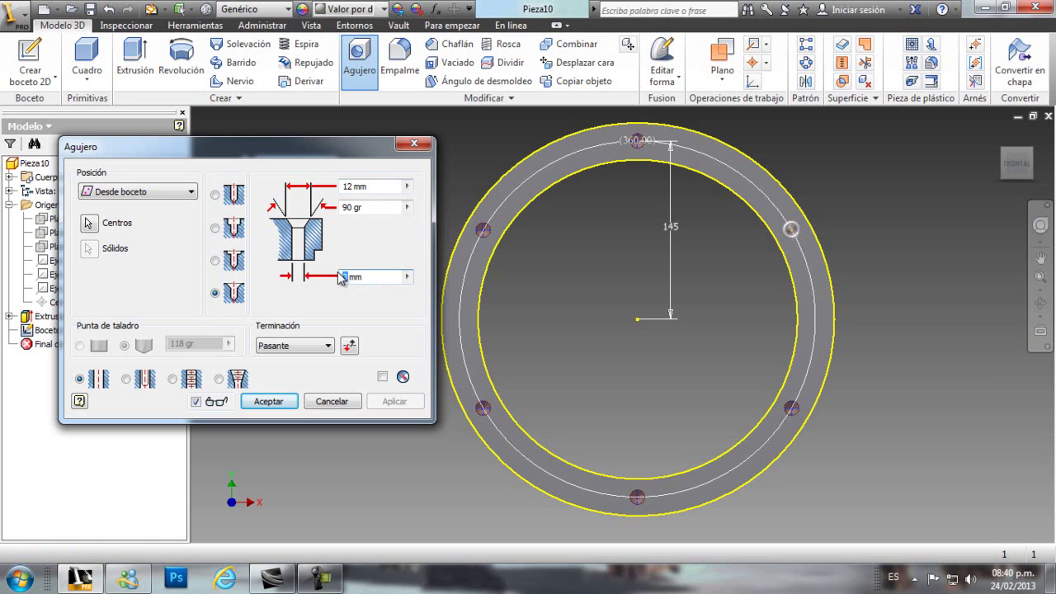
type("8")
left_click(324, 347)
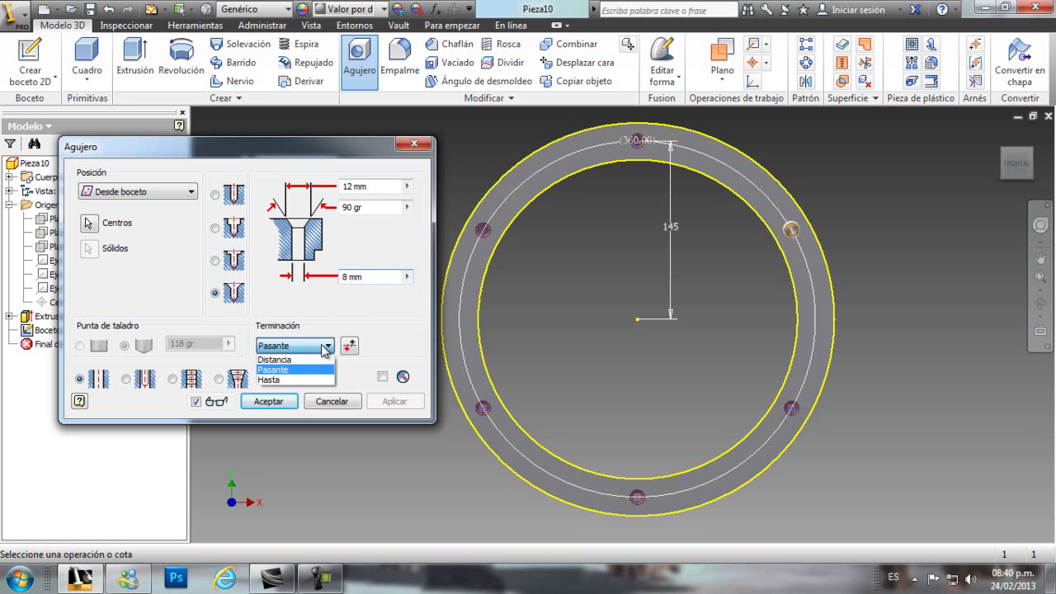
left_click(300, 368)
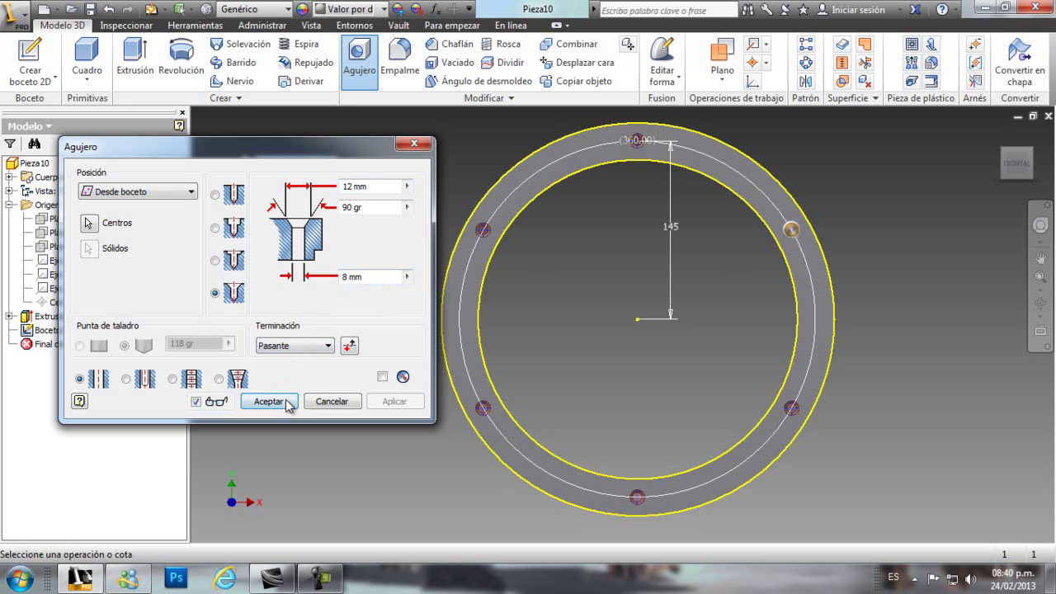
left_click(288, 404)
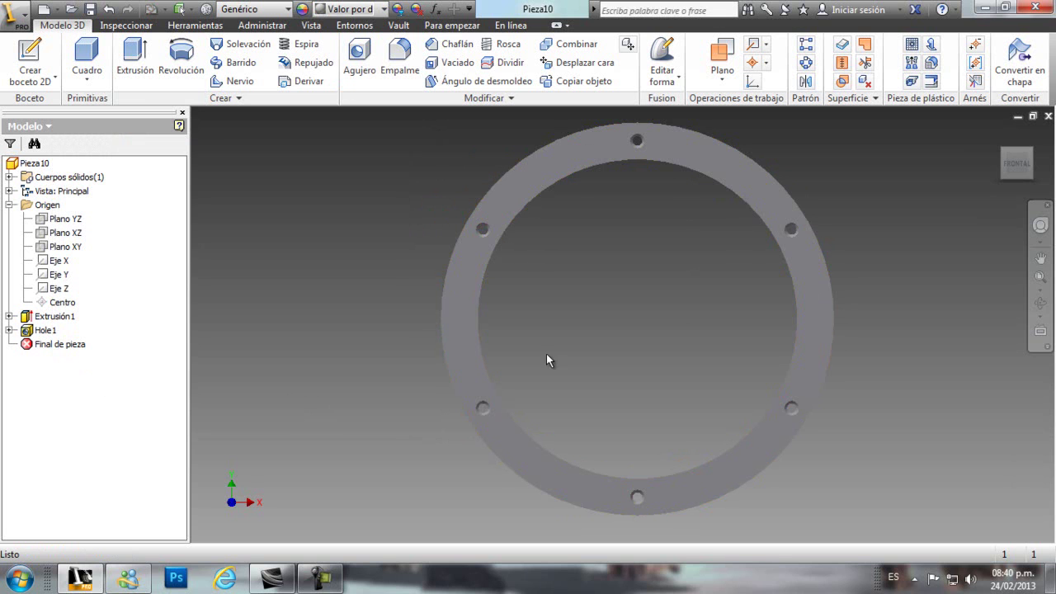
Create another sketch on the ring's front face and place a point on the horizontal axis, about 144 mm left of the centre
left_click(806, 183)
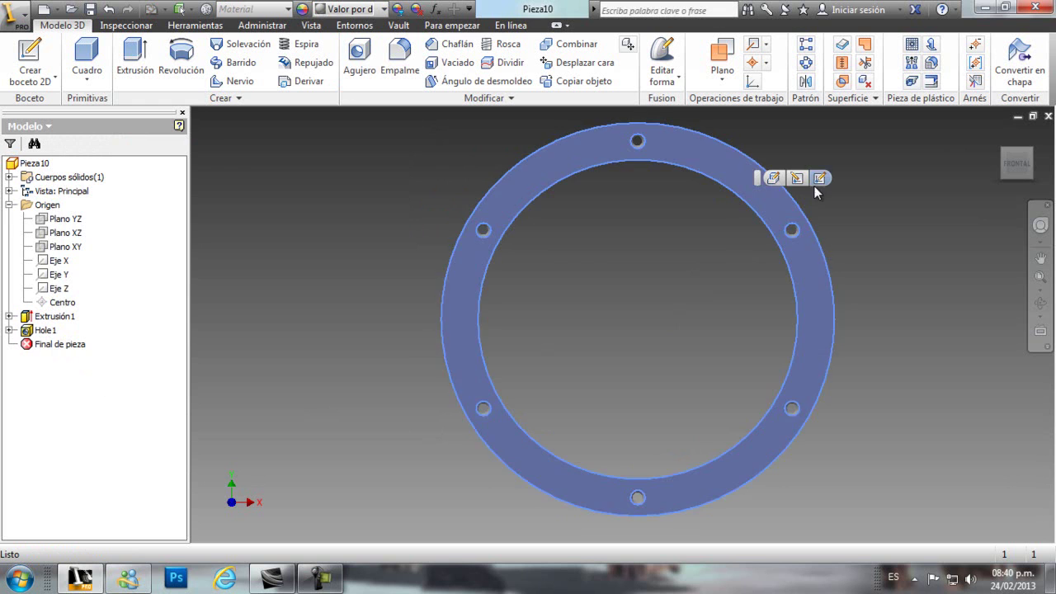
key("s")
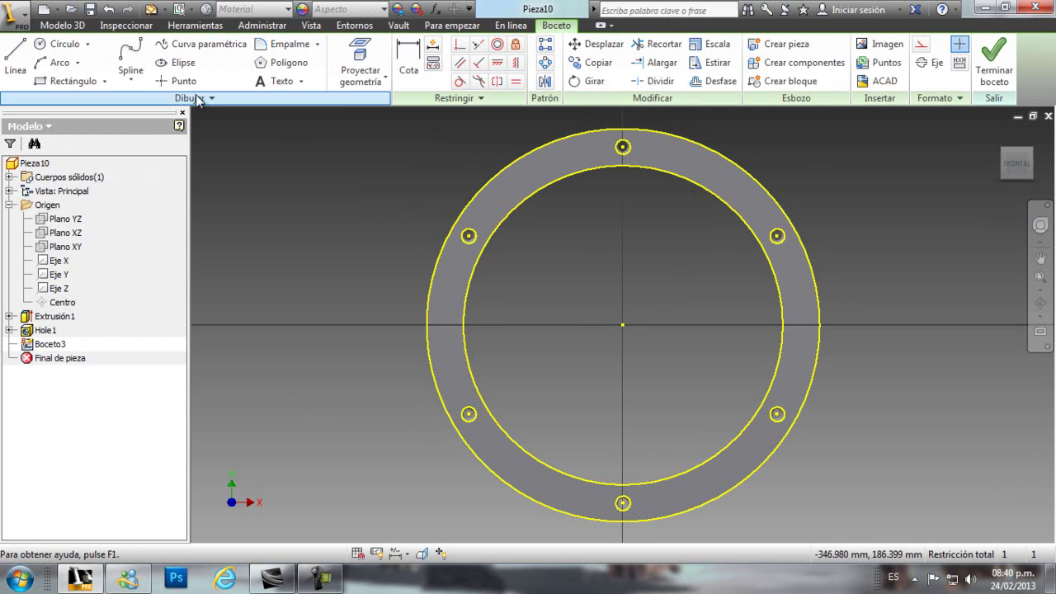
left_click(183, 81)
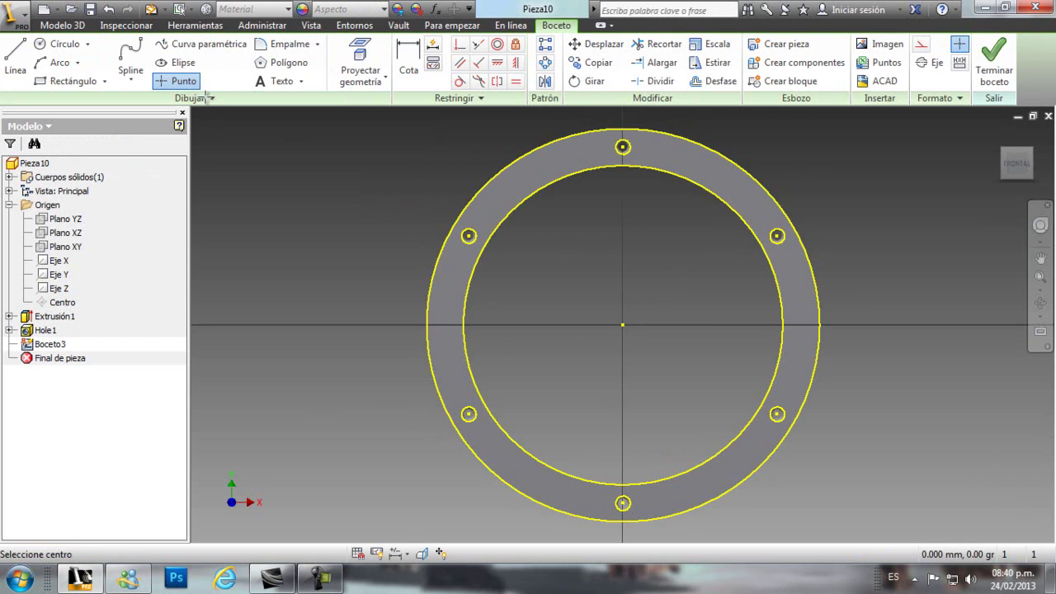
left_click(446, 325)
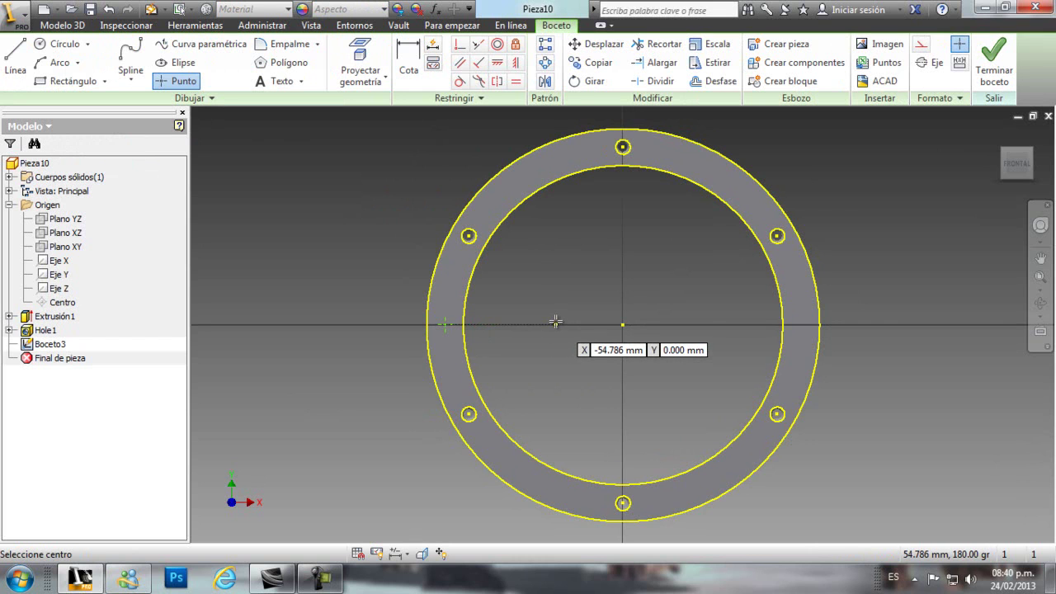
Dimension the horizontal distance between the ring's centre and the left point as 145 mm
key("d")
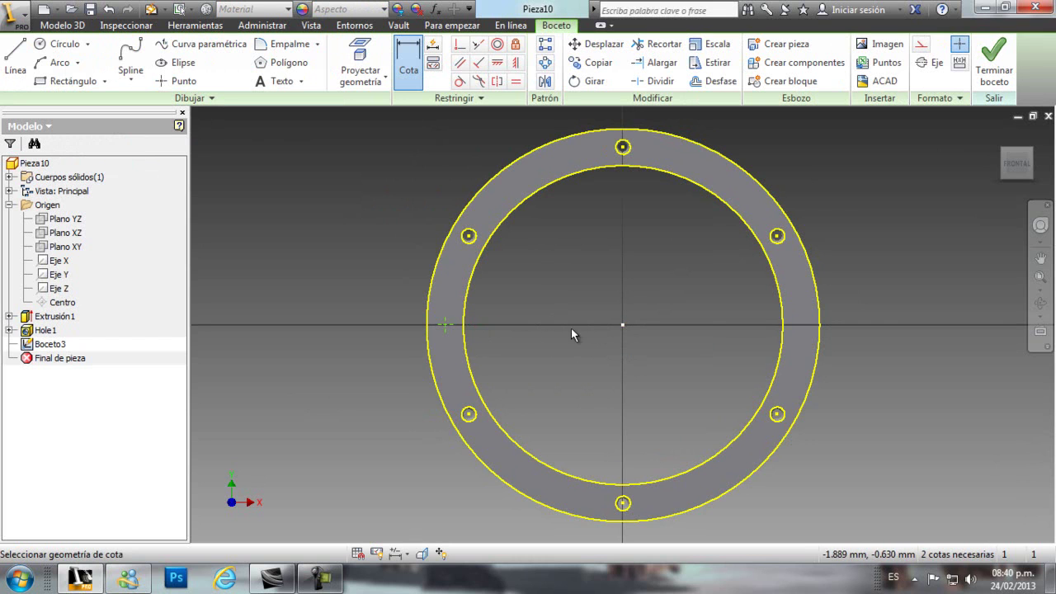
left_click(446, 326)
left_click(466, 327)
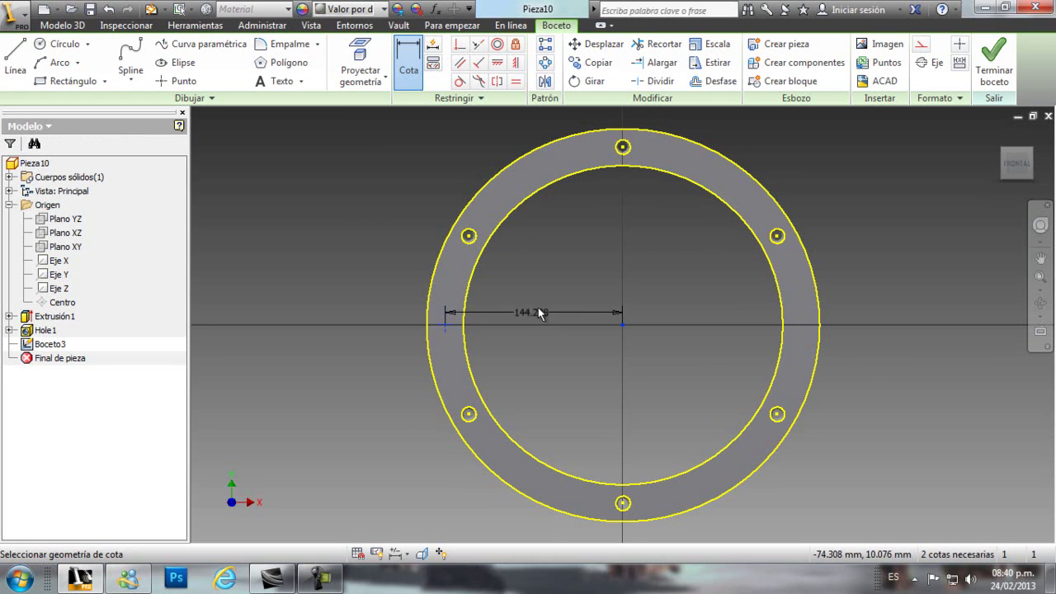
left_click(538, 304)
type("145")
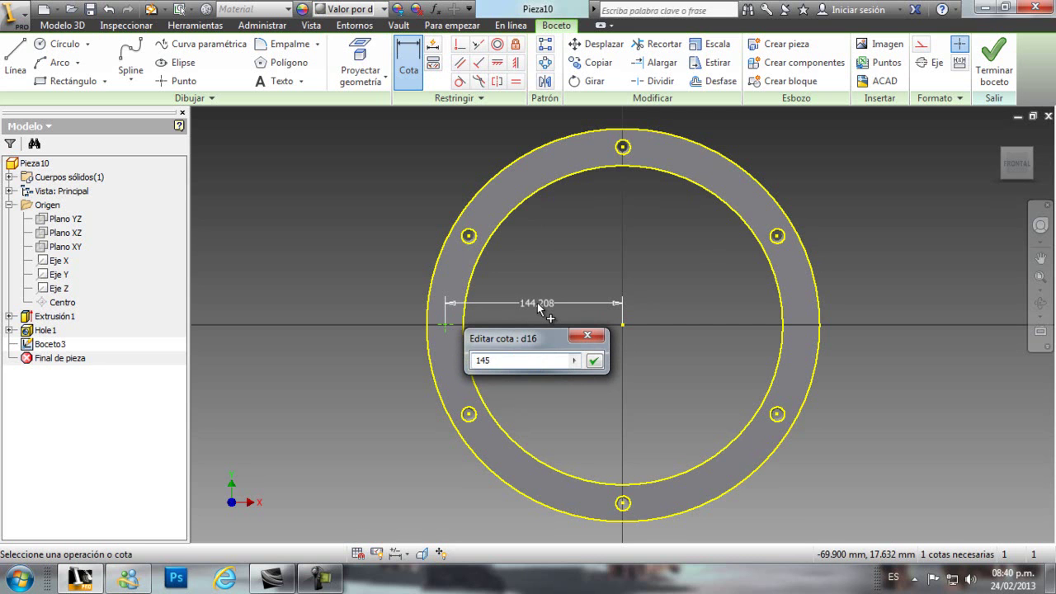
key("Return")
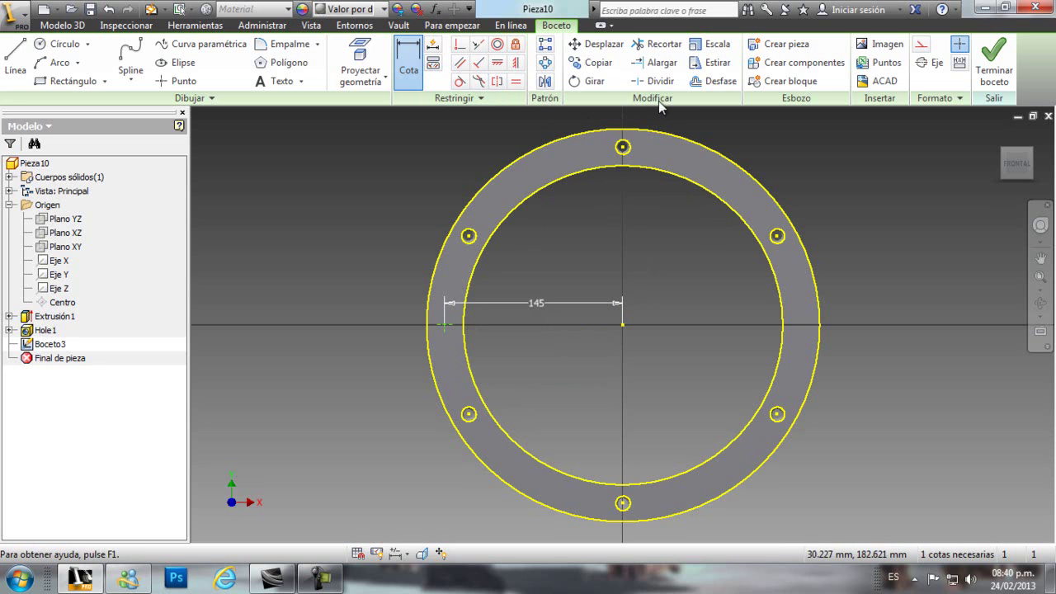
Pattern the left point circularly around the ring's axis with 6 instances over 360 degrees, and finish the sketch
left_click(545, 62)
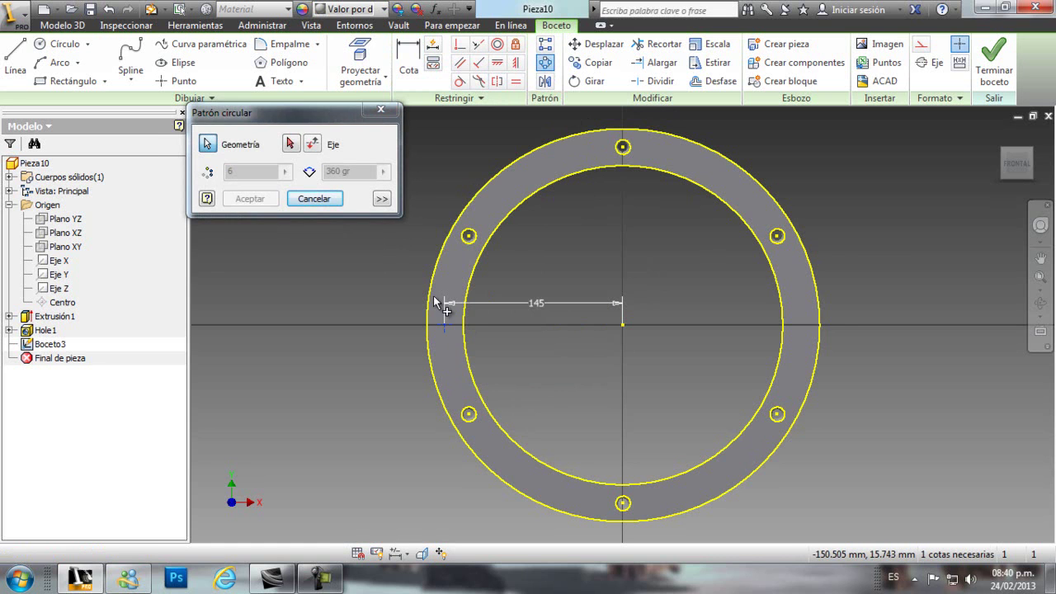
left_click(307, 147)
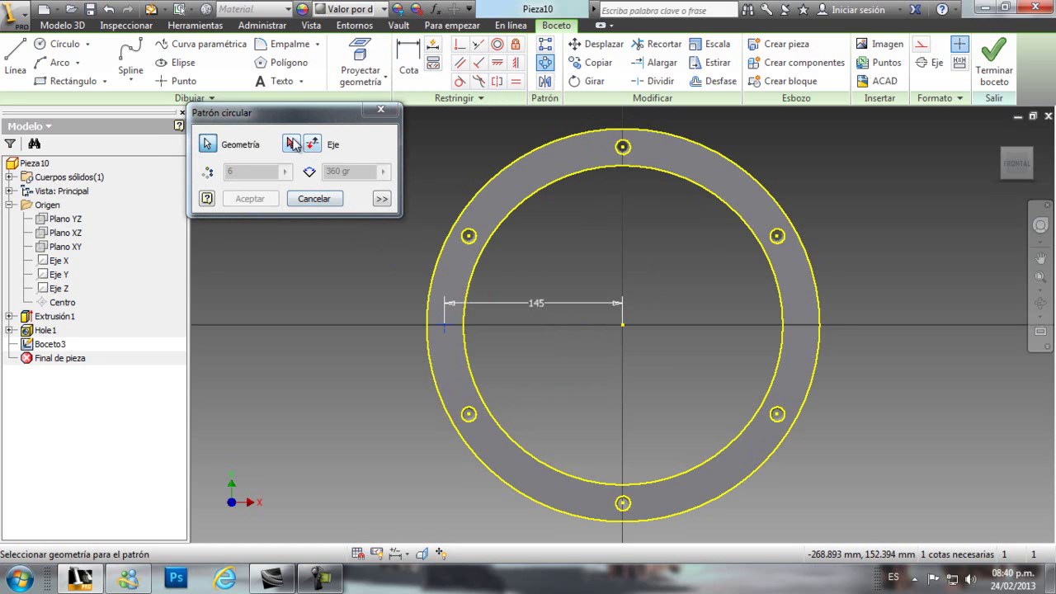
left_click(466, 202)
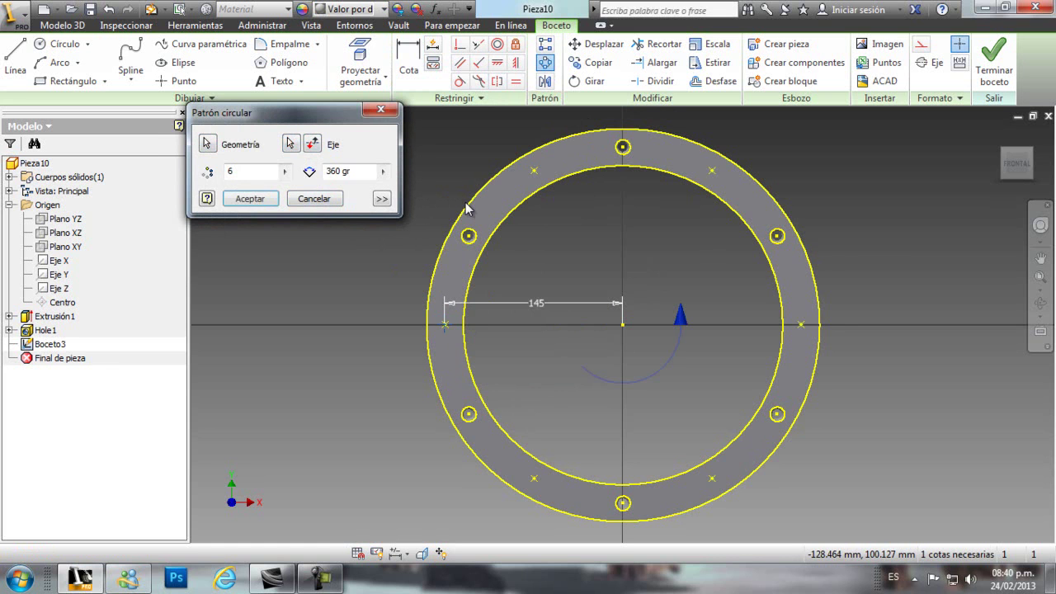
left_click(273, 202)
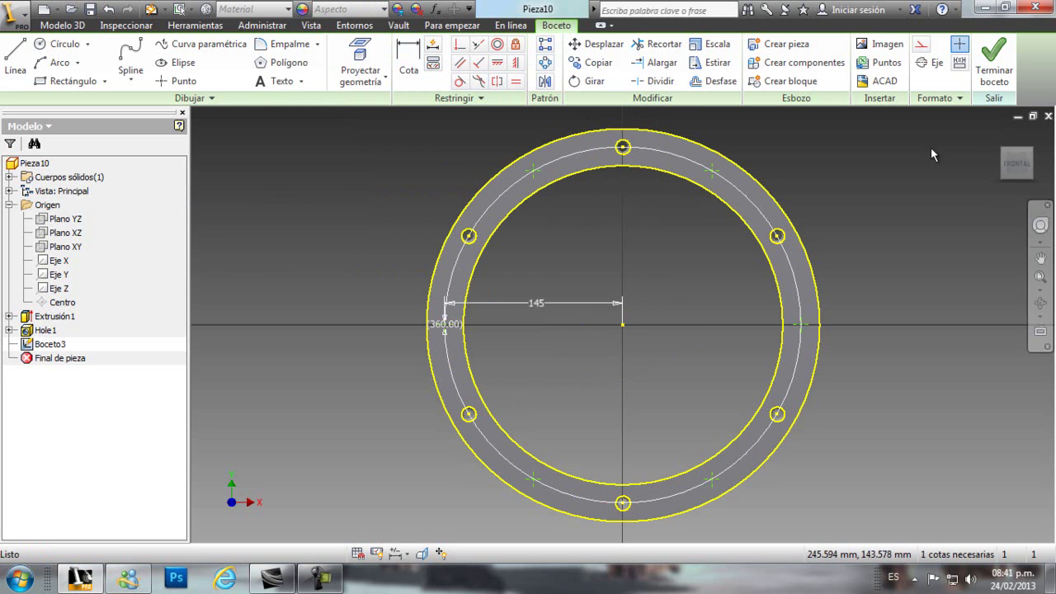
left_click(993, 73)
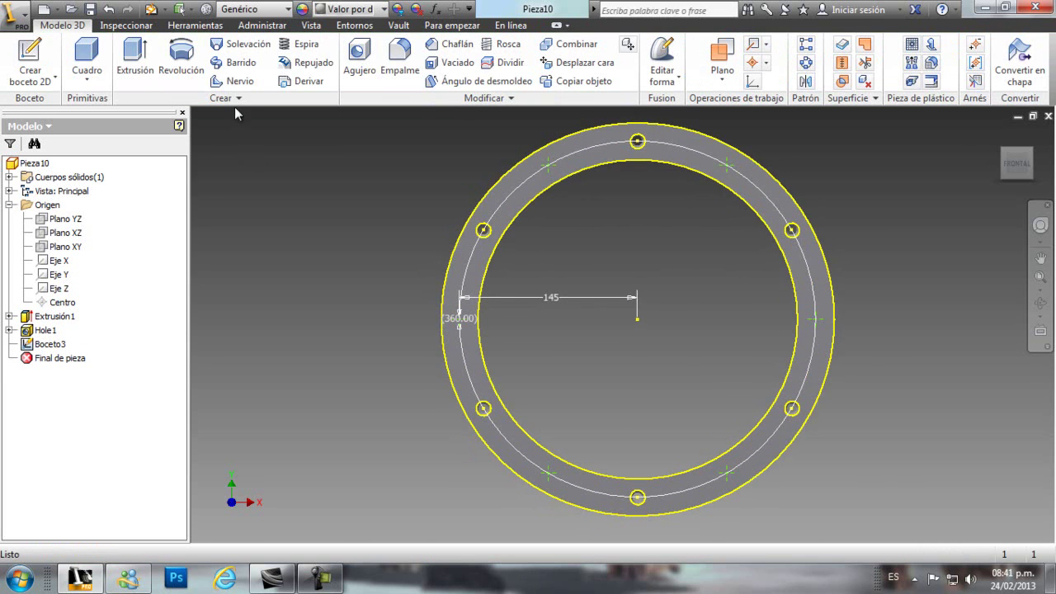
Create plain-topped tapped through holes at the six new sketch points with an ISO metric M8x1.25 thread, class 6H, 6 mm thread depth
left_click(357, 56)
left_click_drag(343, 139, 325, 230)
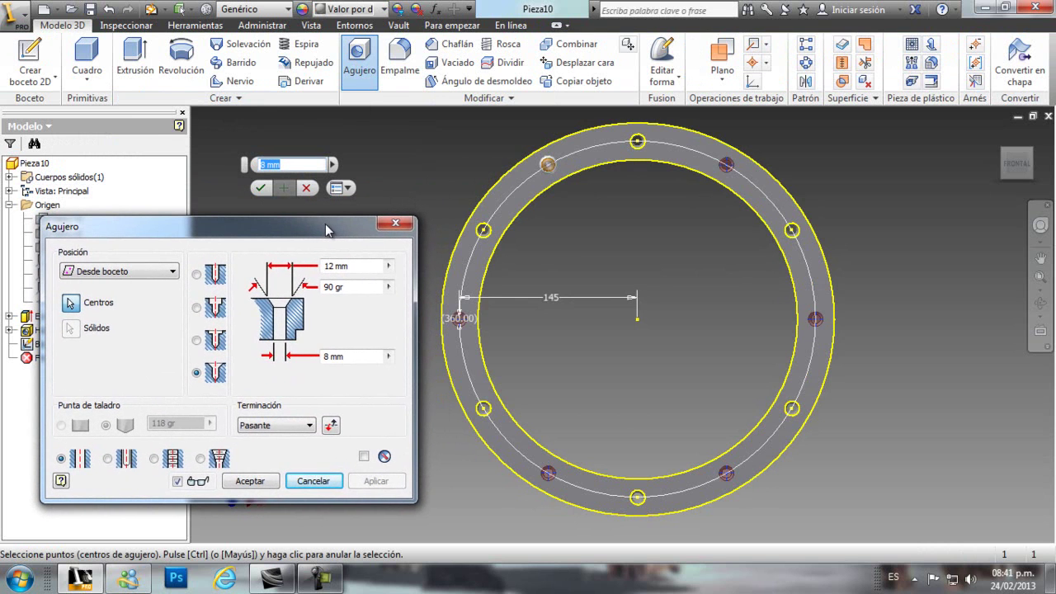
left_click(154, 459)
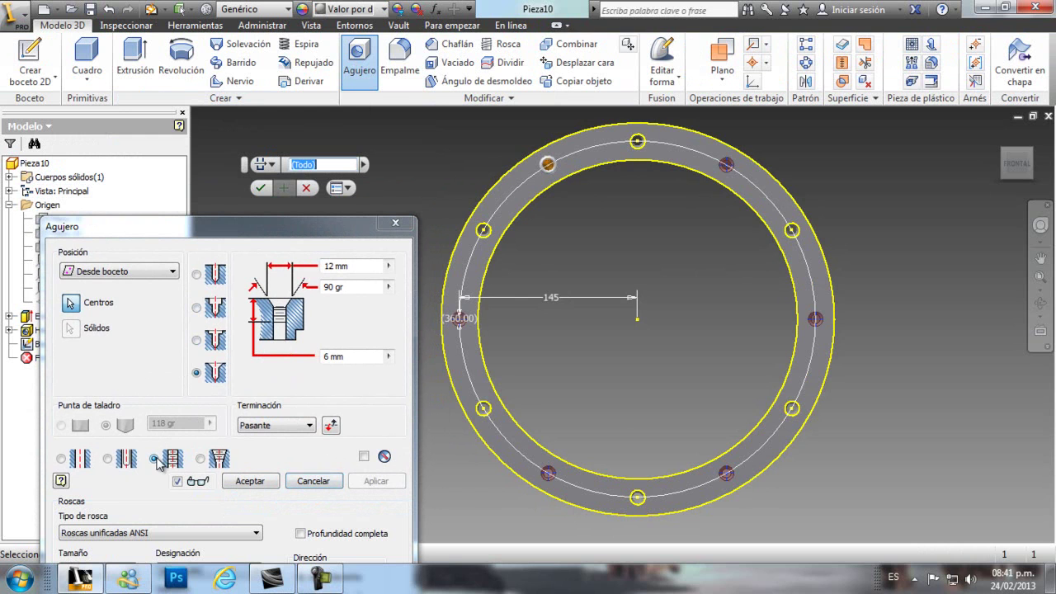
left_click(196, 275)
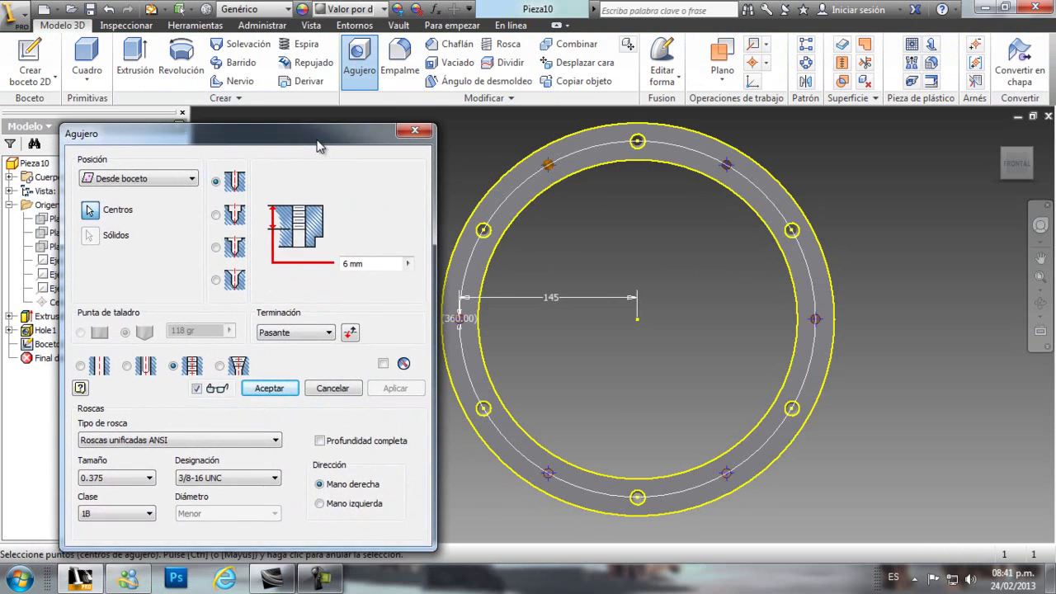
left_click(227, 417)
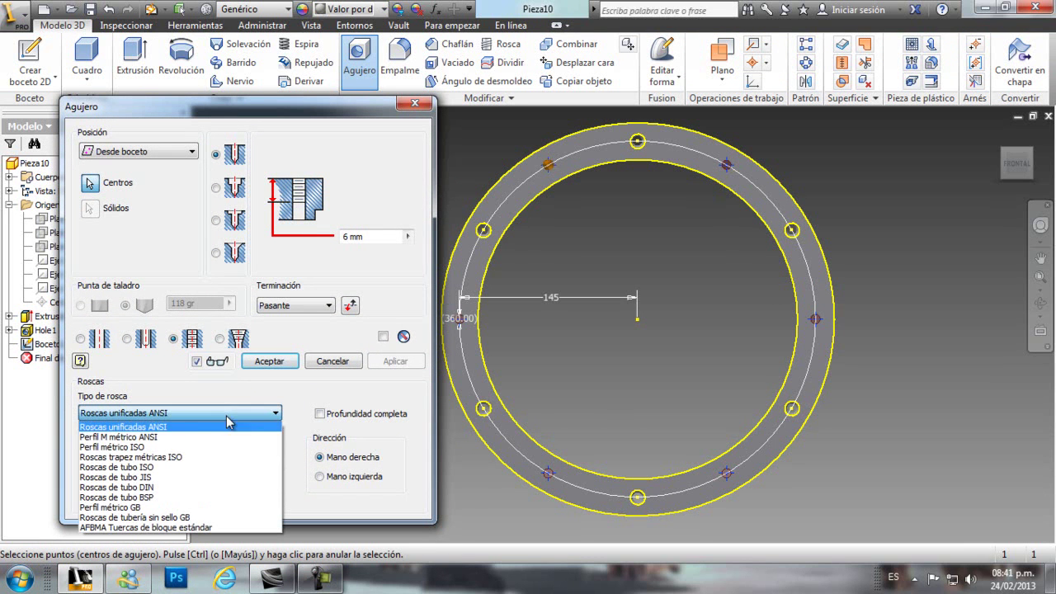
left_click(169, 447)
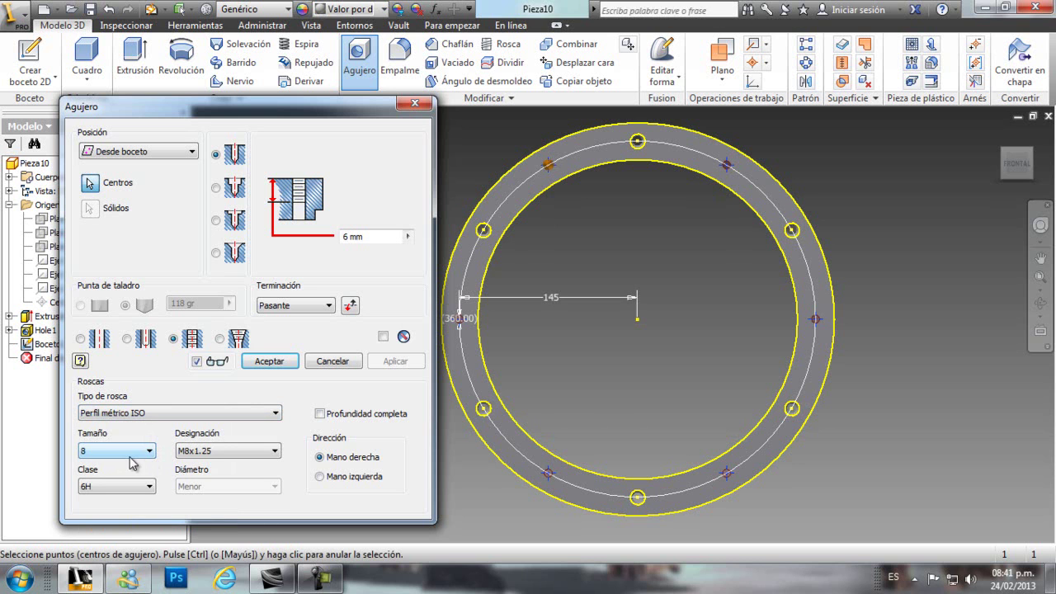
left_click(269, 362)
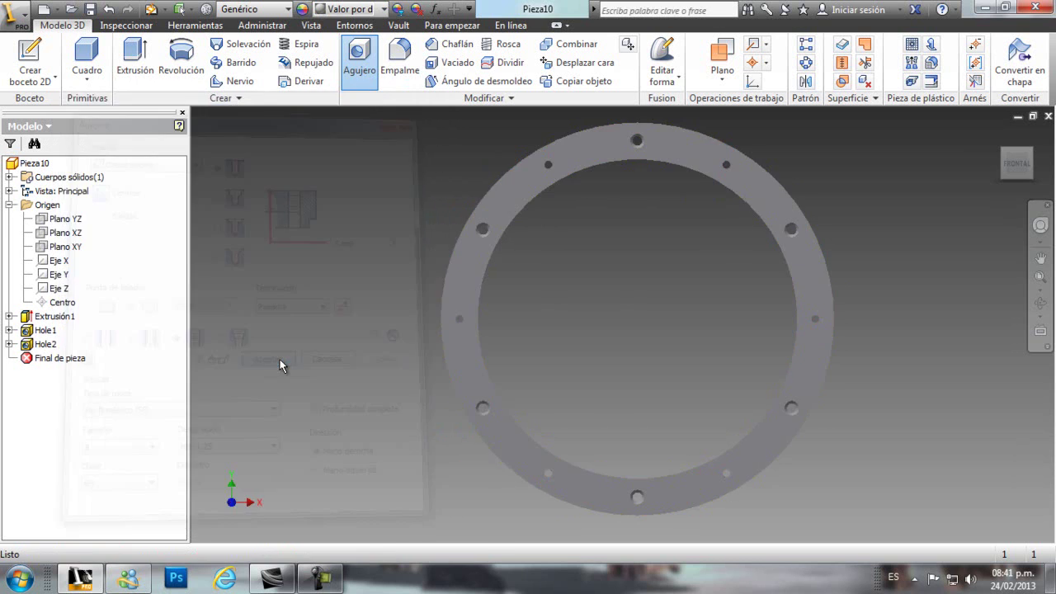
left_click(1040, 302)
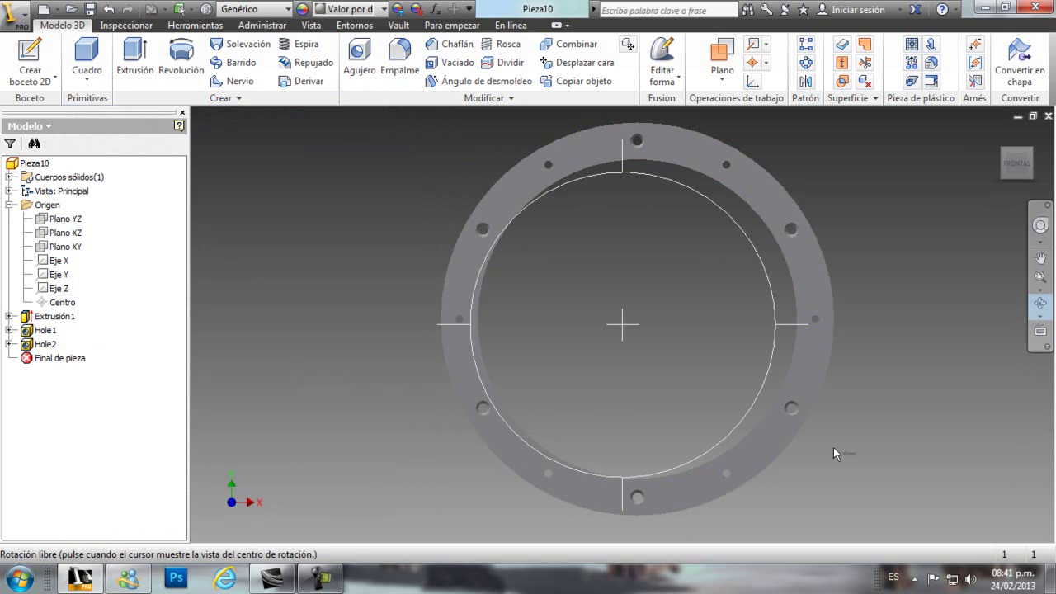
left_click_drag(698, 513, 625, 443)
scroll(624, 443, "up", 5)
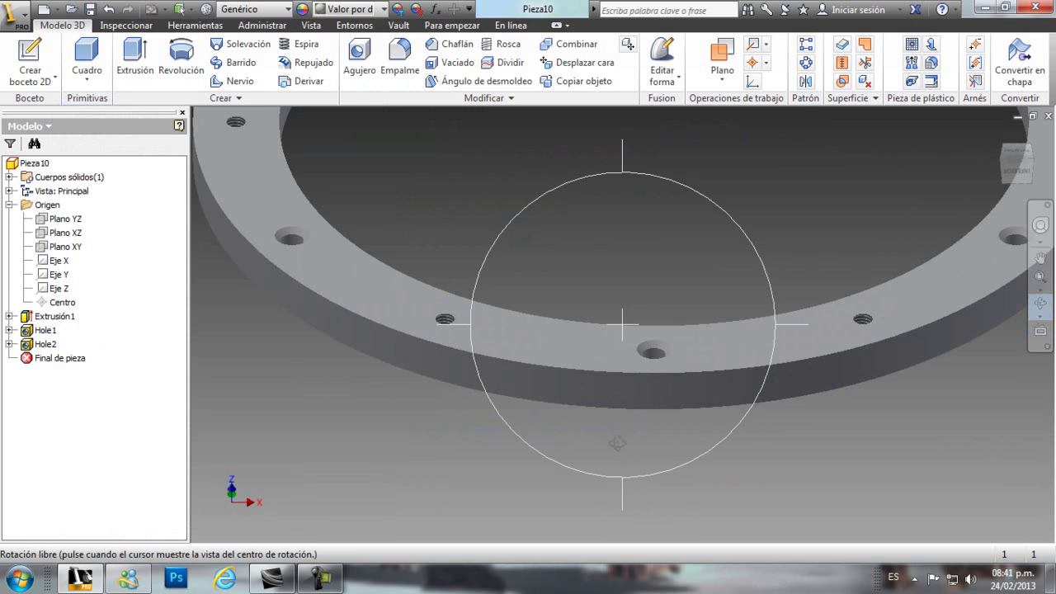
key("Escape")
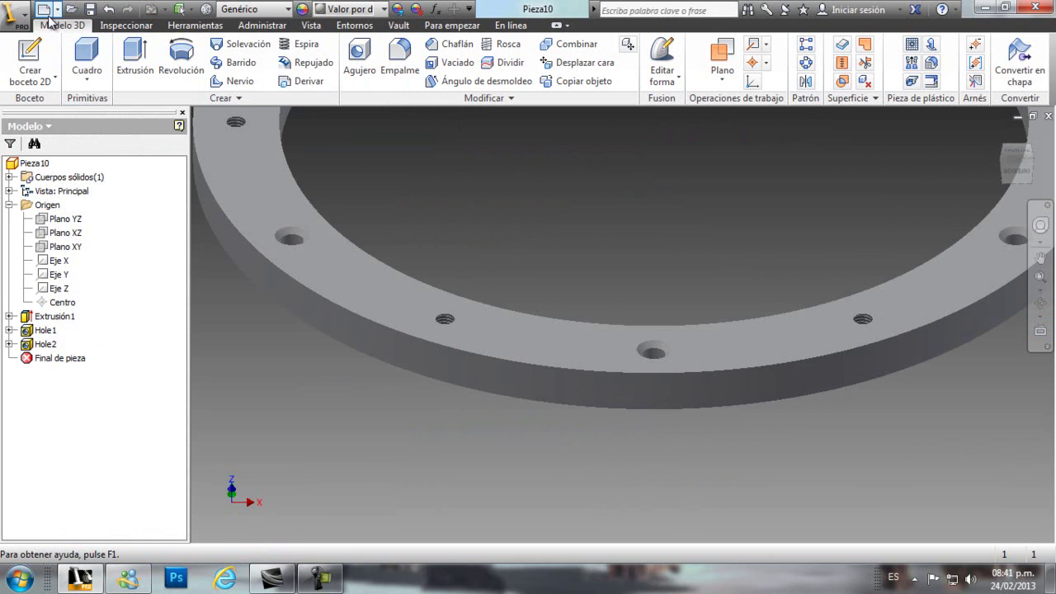
Create a new part from the metric Normal (mm).ipt template and start a sketch on its XY plane
left_click(43, 10)
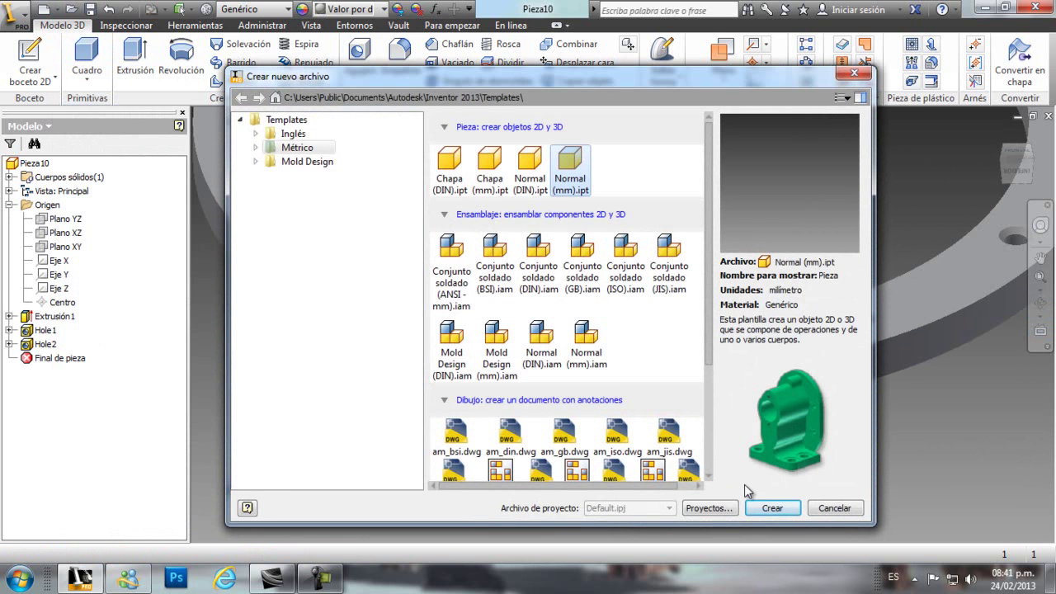
left_click(772, 507)
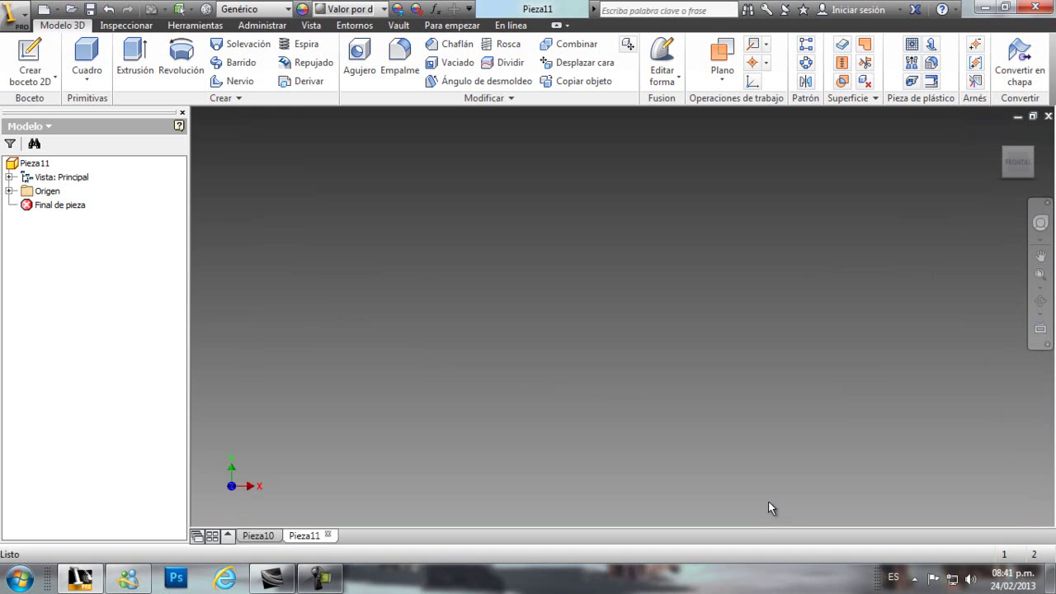
left_click(9, 190)
left_click(66, 233)
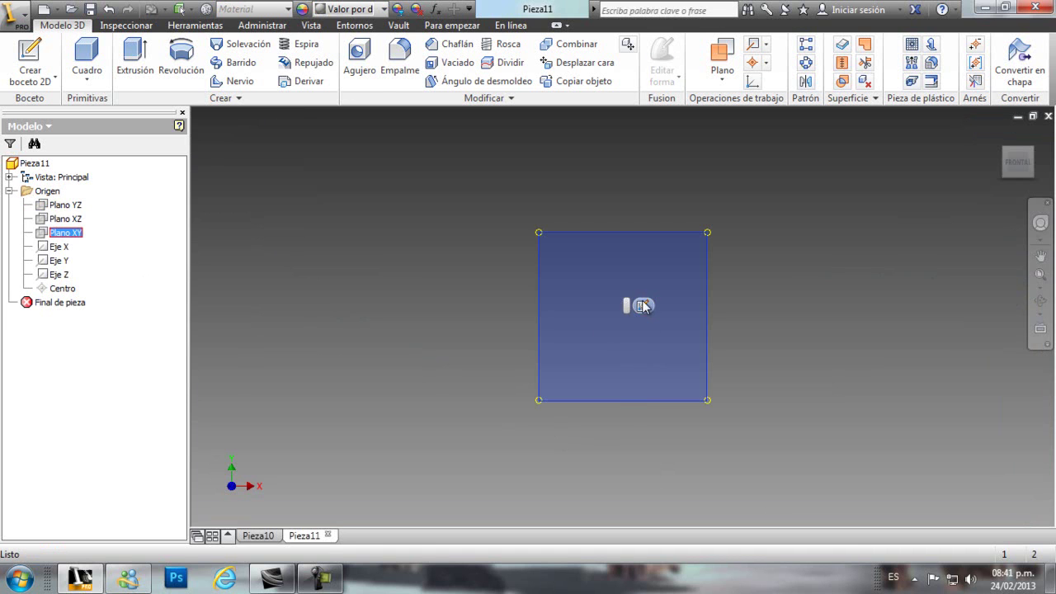
left_click(643, 306)
Draw a 320 mm diameter circle centred on the origin
key("c")
left_click(622, 317)
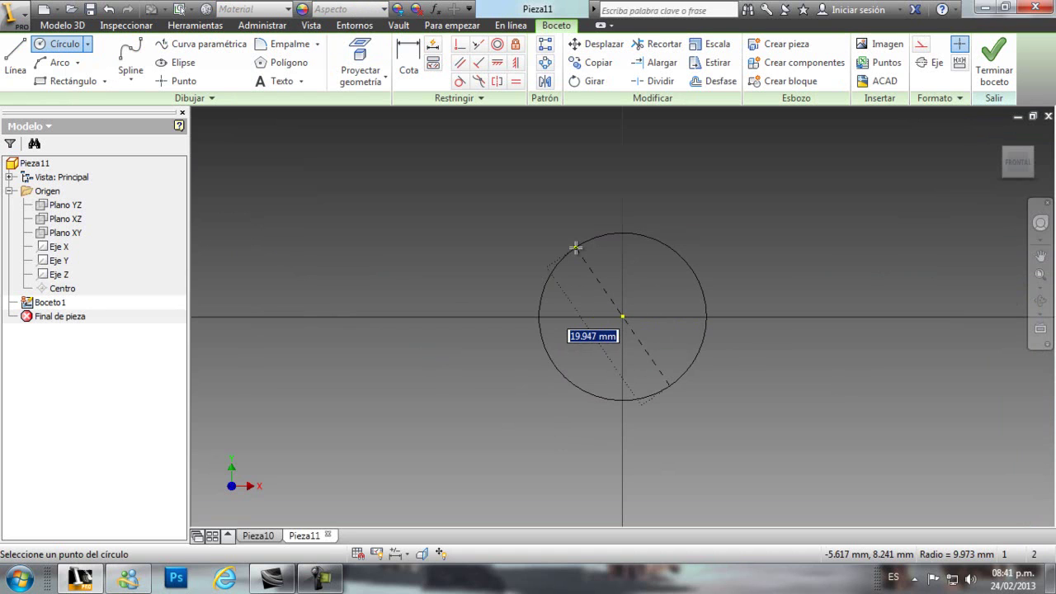
type("320")
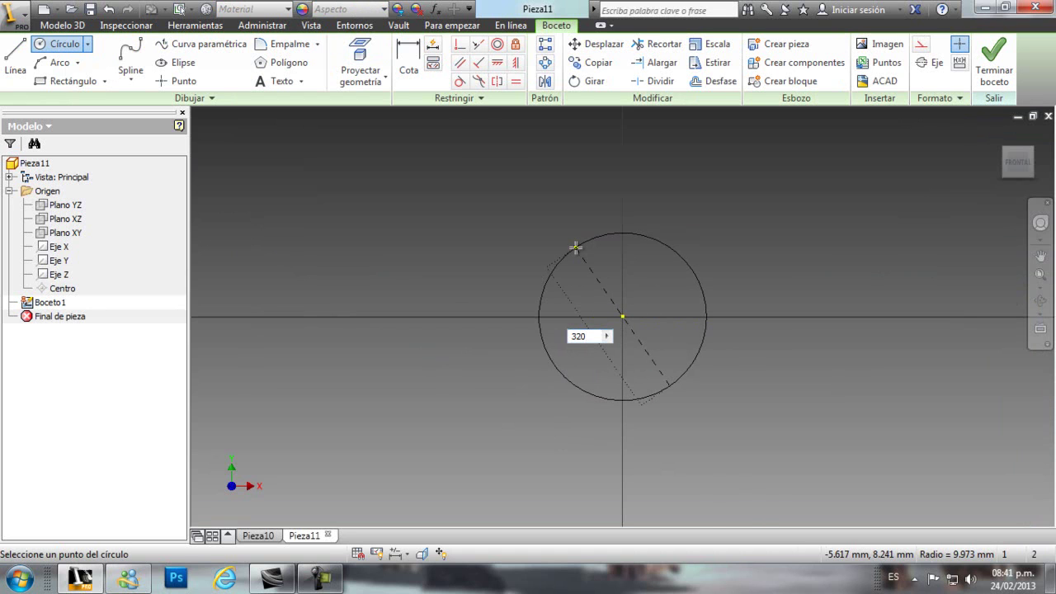
key("Return")
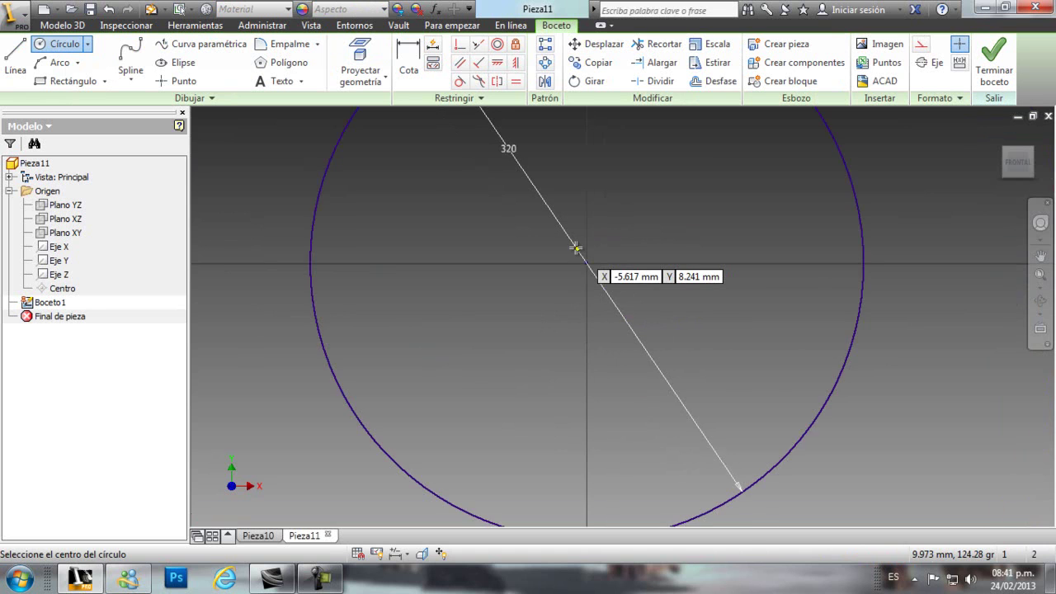
Offset the 320 mm circle outward by about 6.6 mm to make a concentric outer circle
left_click(721, 86)
left_click(723, 83)
left_click(421, 231)
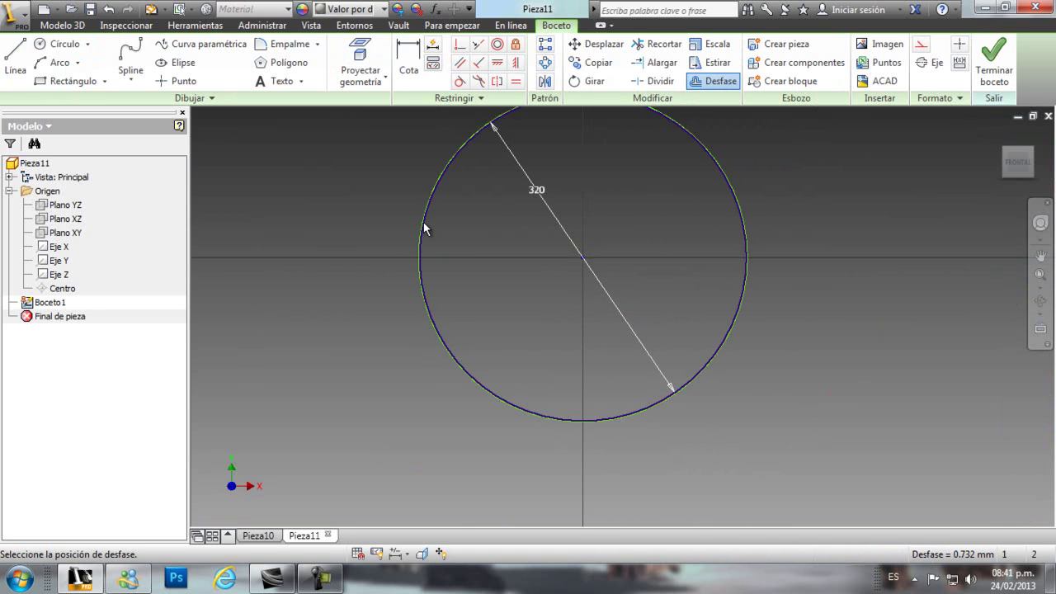
left_click(421, 229)
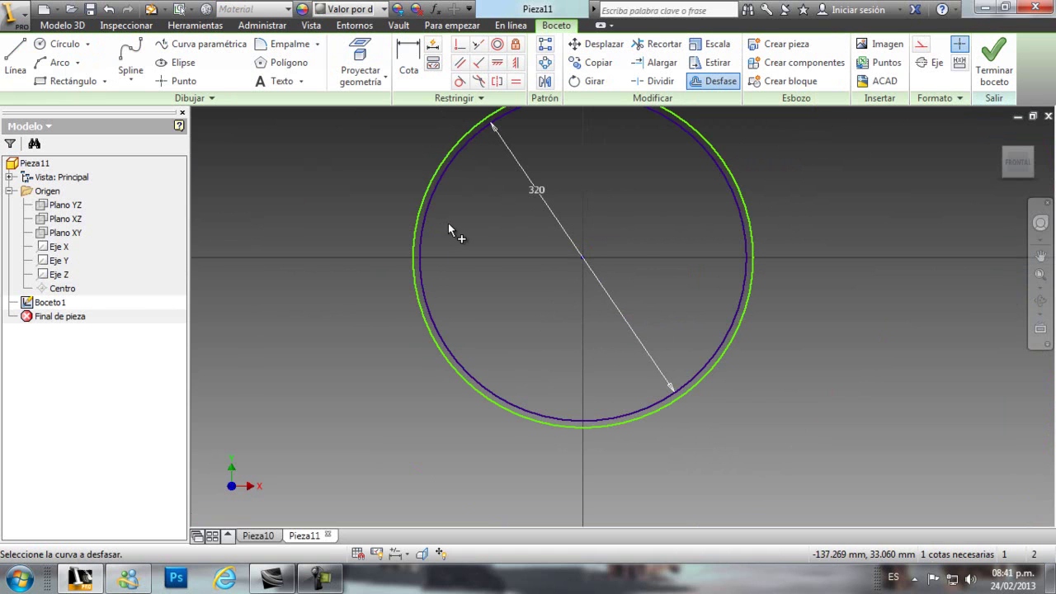
Dimension the gap between the two concentric circles as 2 mm and finish the sketch
key("d")
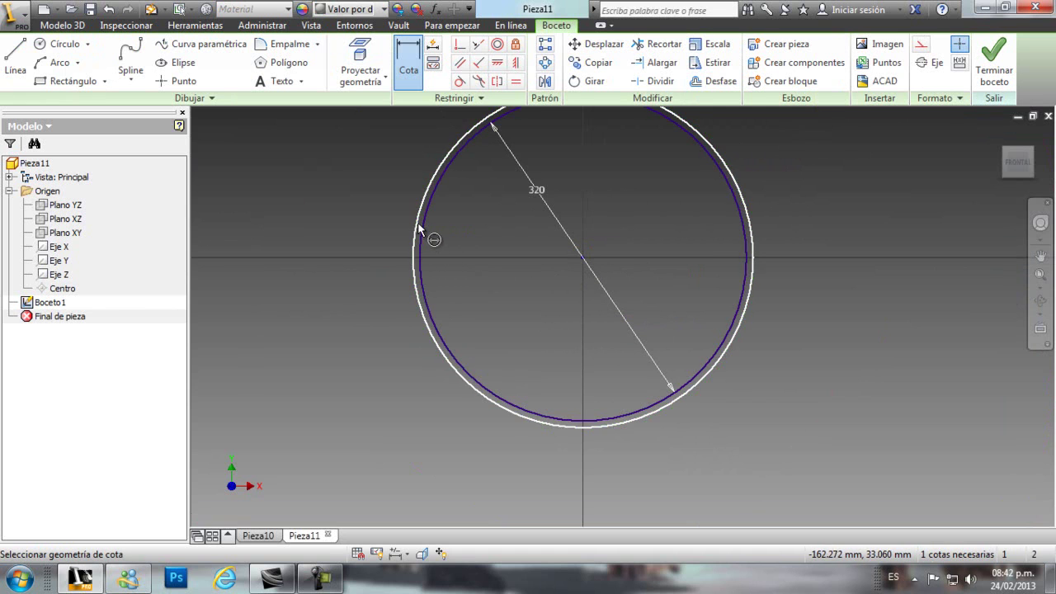
left_click(427, 223)
left_click(417, 222)
left_click(405, 221)
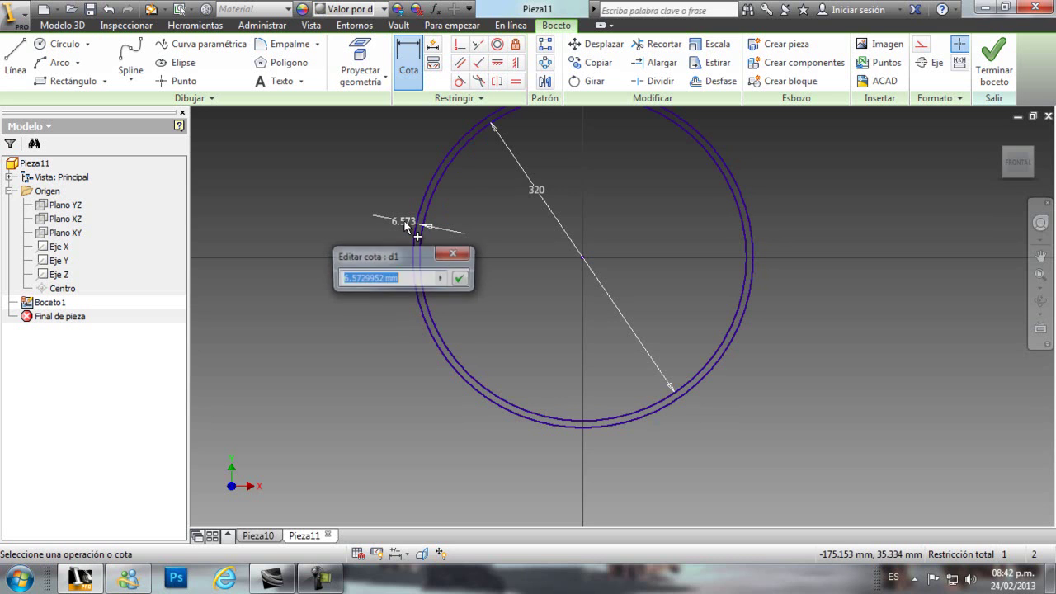
type("2")
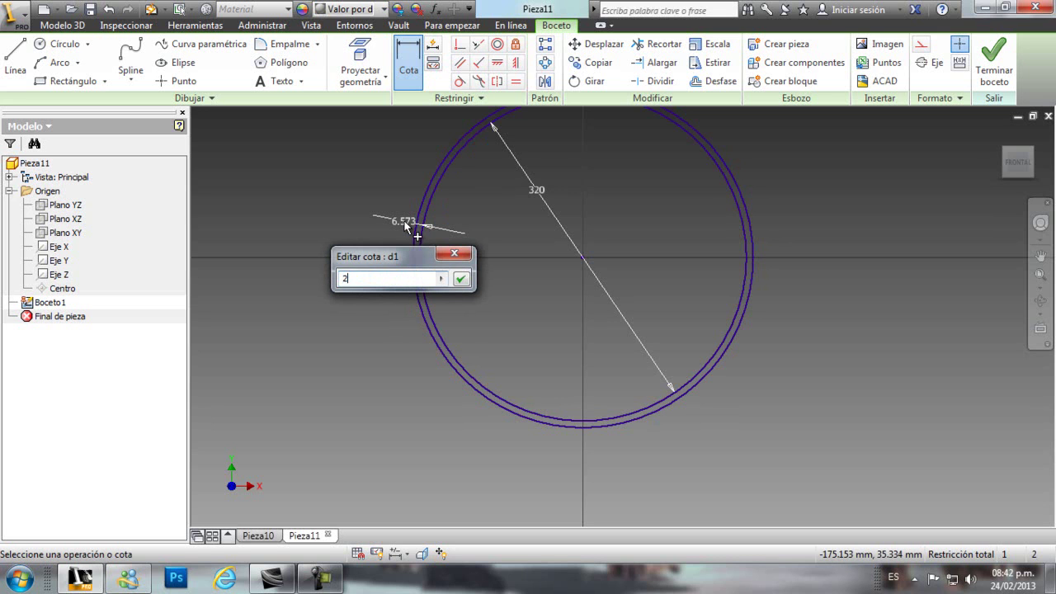
key("Return")
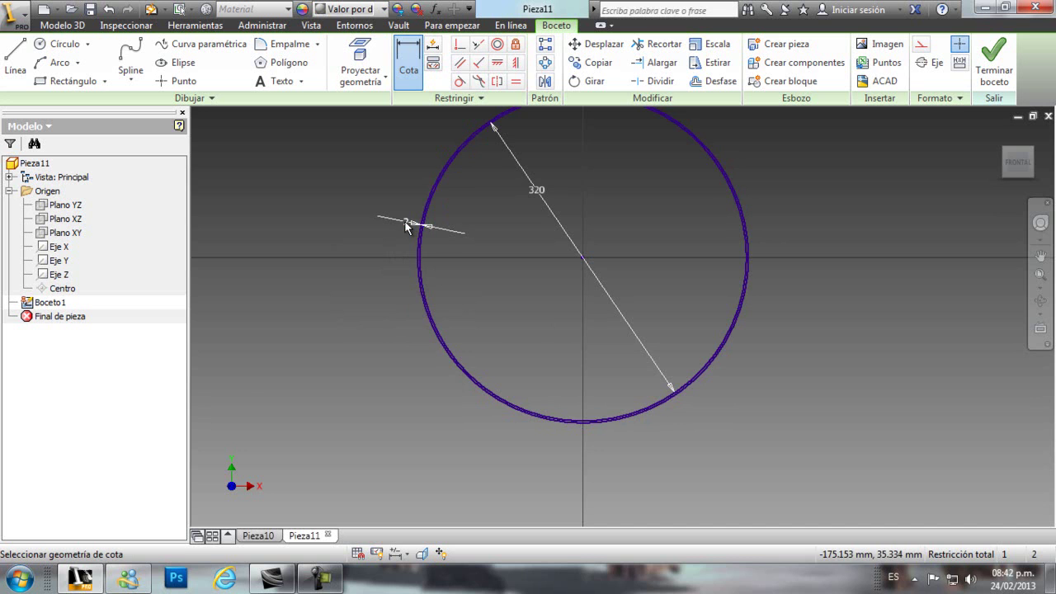
left_click(993, 72)
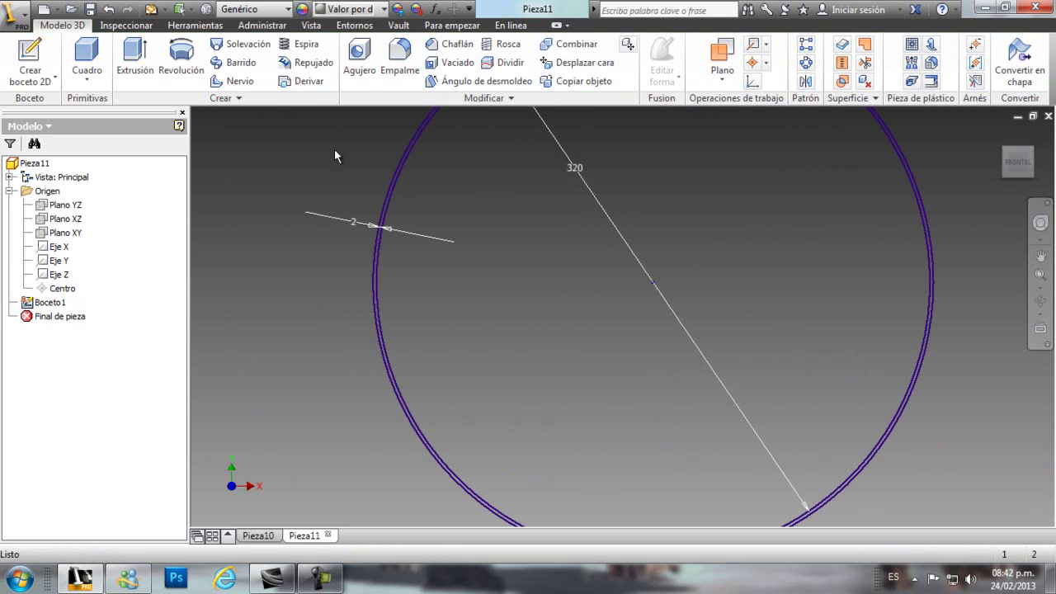
Extrude the thin annular profile between the two circles 145 mm as a new solid
left_click(136, 62)
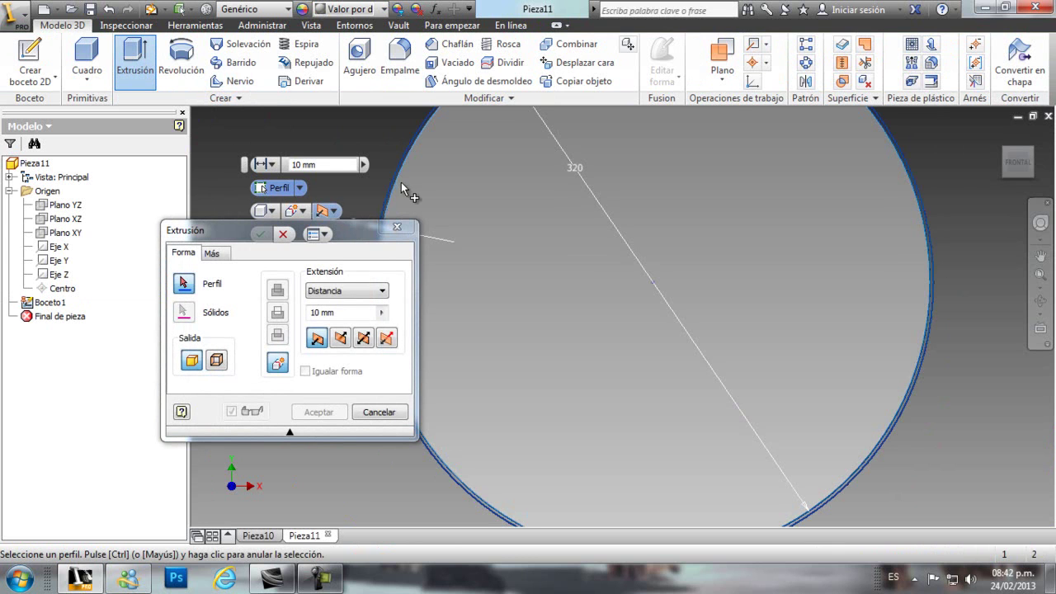
left_click(399, 168)
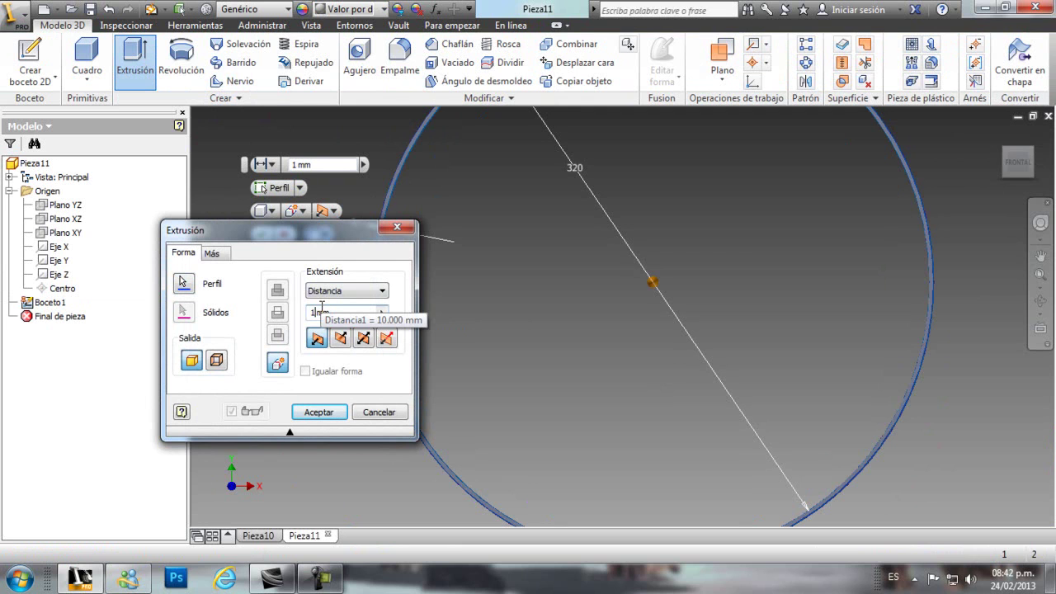
type("145")
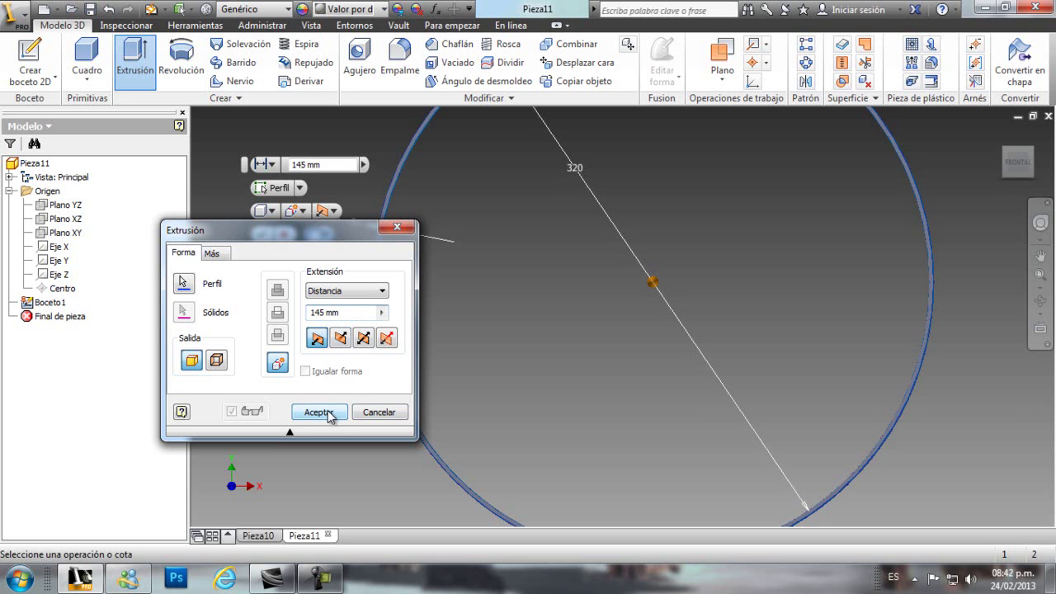
type("5")
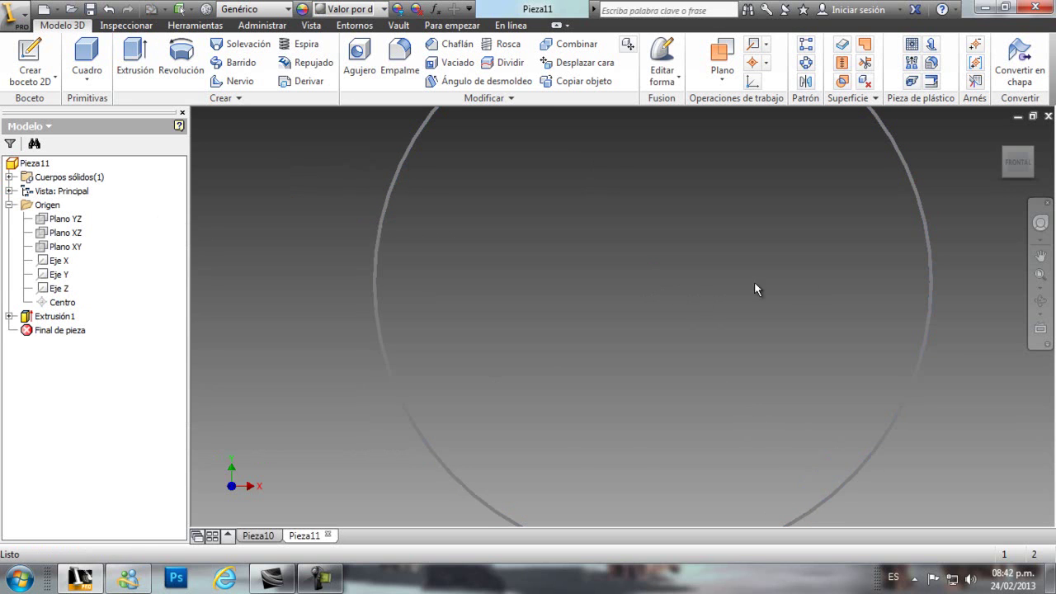
left_click(1040, 302)
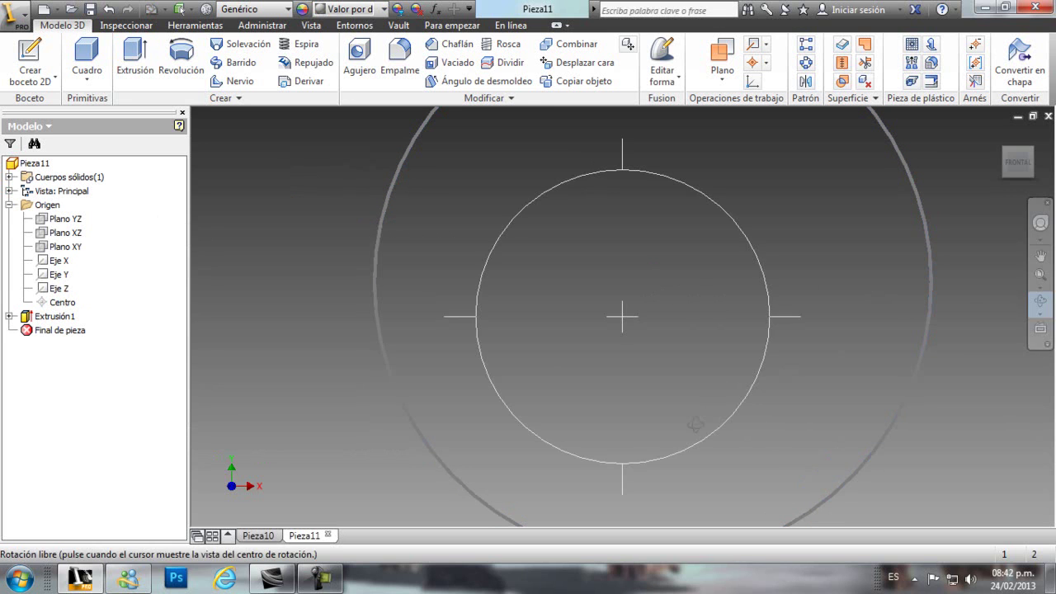
left_click_drag(627, 479, 632, 440)
scroll(632, 444, "down", 2)
key("Escape")
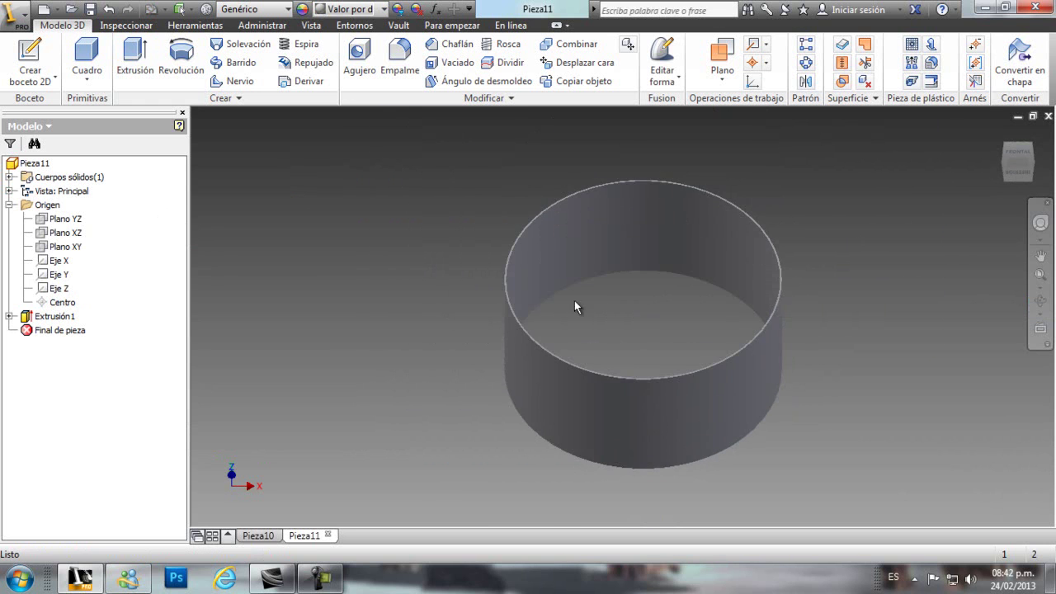
Save the thin-walled cylinder part in Mis documentos under the name olla1
left_click(90, 8)
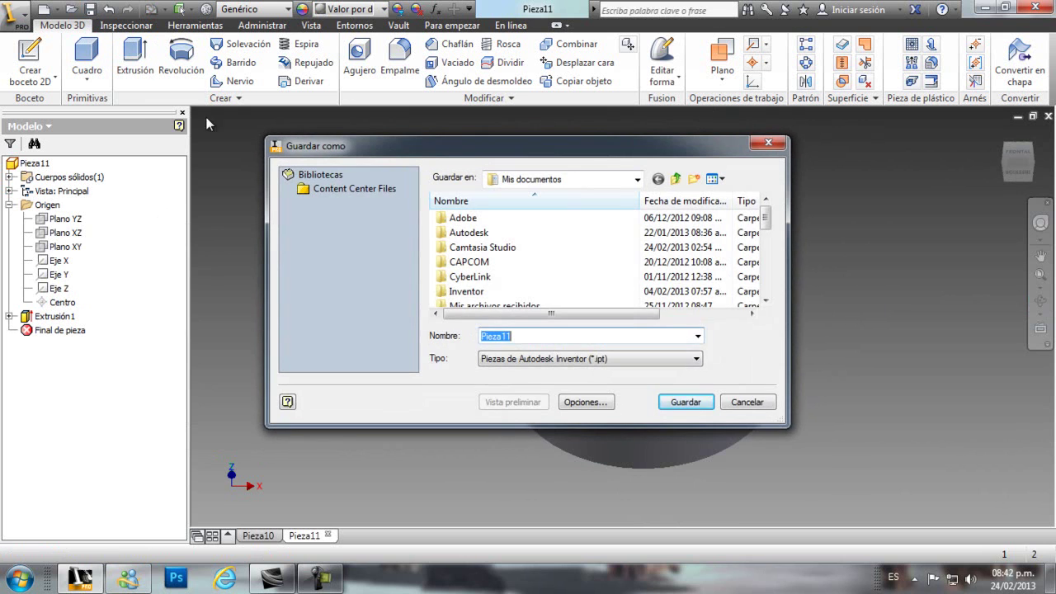
type("ol")
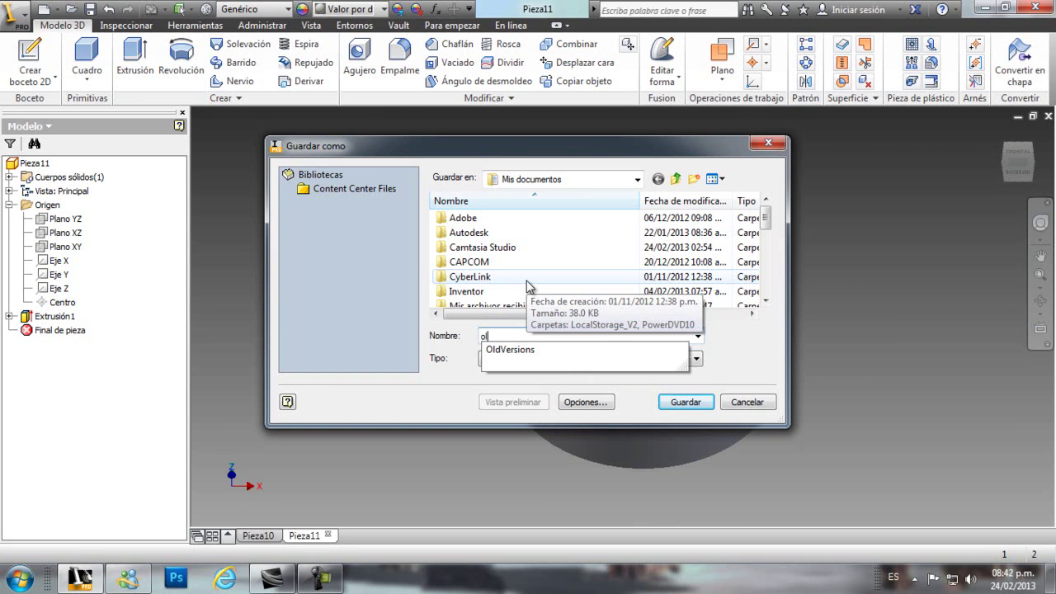
type("la1")
left_click(689, 402)
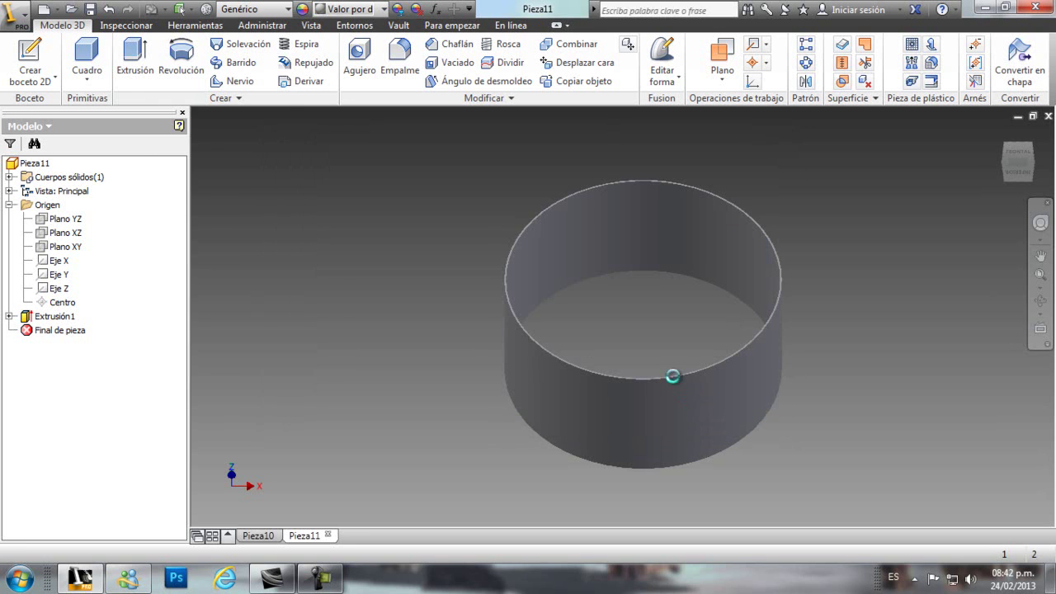
Switch to the drilled ring part Pieza10 and save it in Mis documentos under the name olla2
left_click(269, 536)
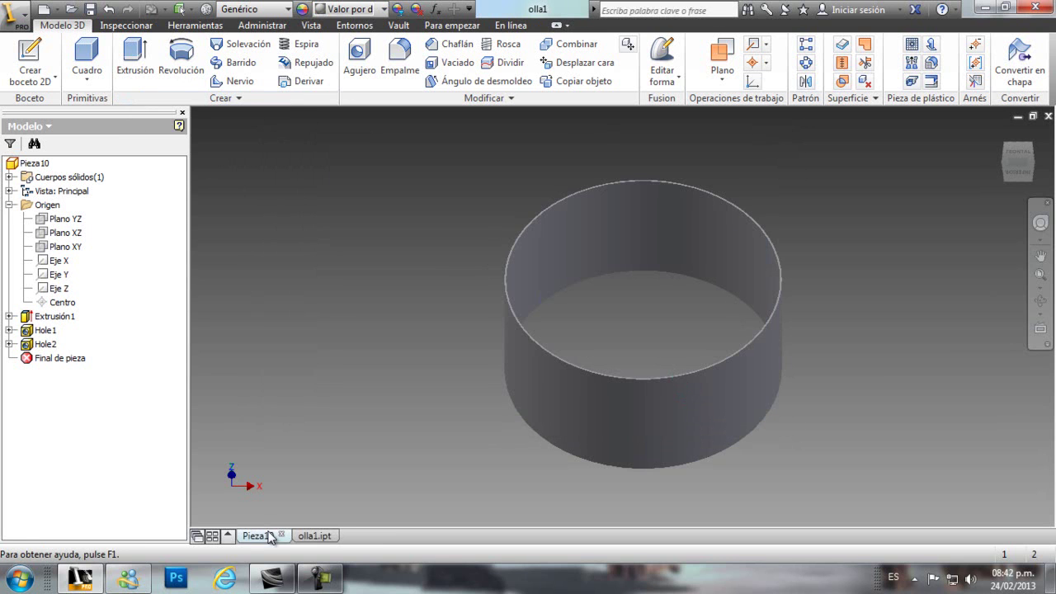
left_click(90, 9)
type("oll")
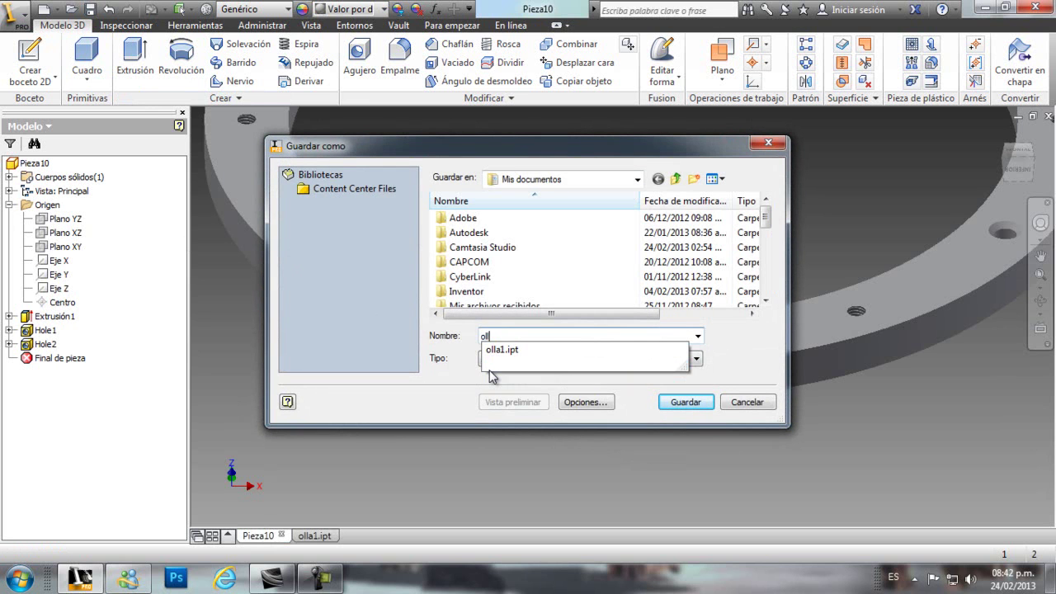
type("a2")
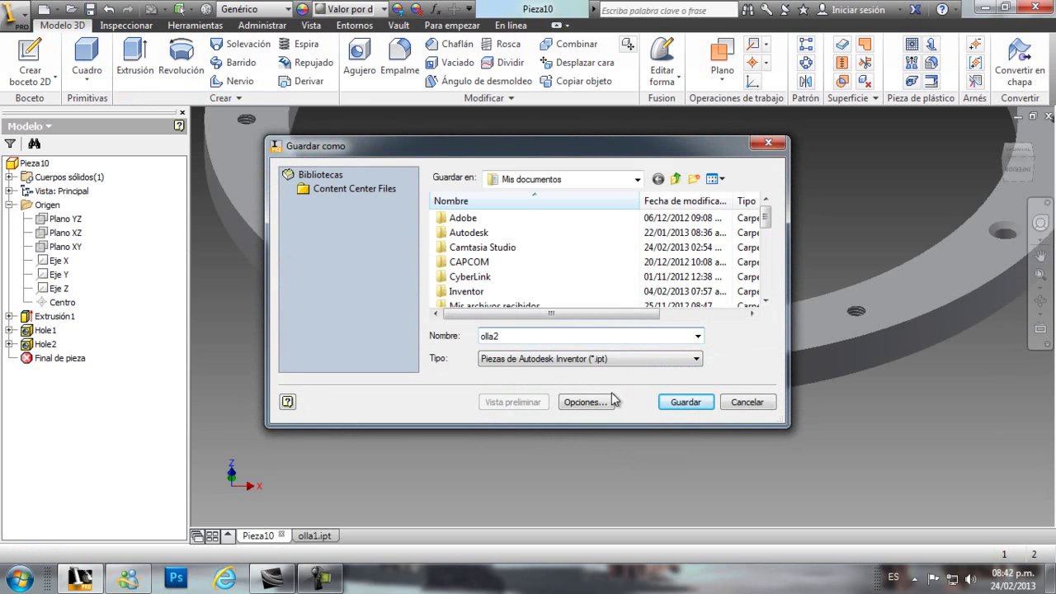
left_click(677, 403)
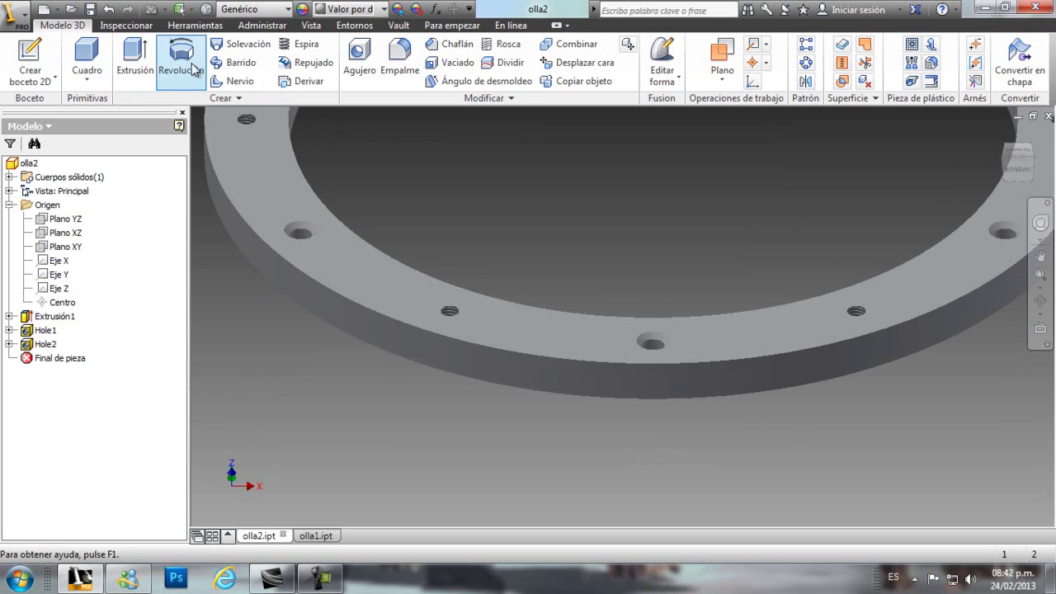
Create a new assembly file from the metric Normal (mm).iam template
left_click(43, 9)
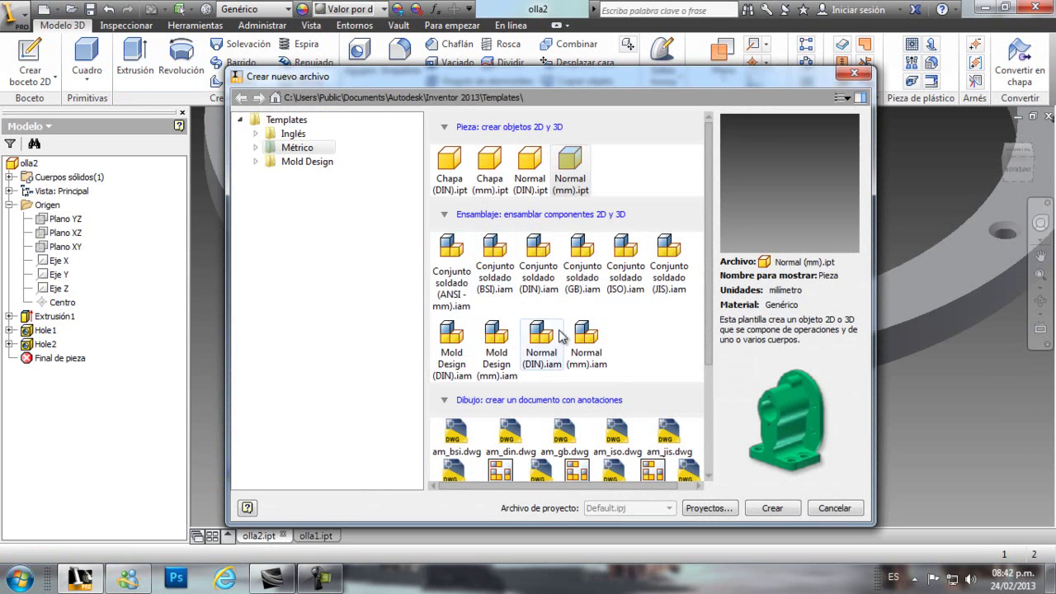
left_click(586, 338)
left_click(763, 505)
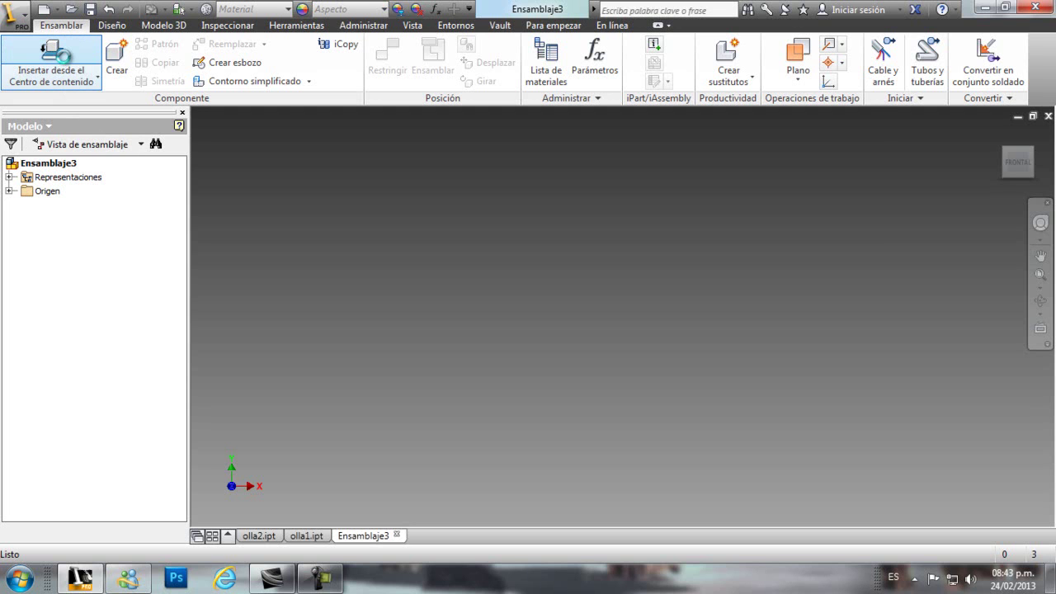
Insert one instance of the cylinder part olla1 from Mis documentos into the assembly
left_click(57, 54)
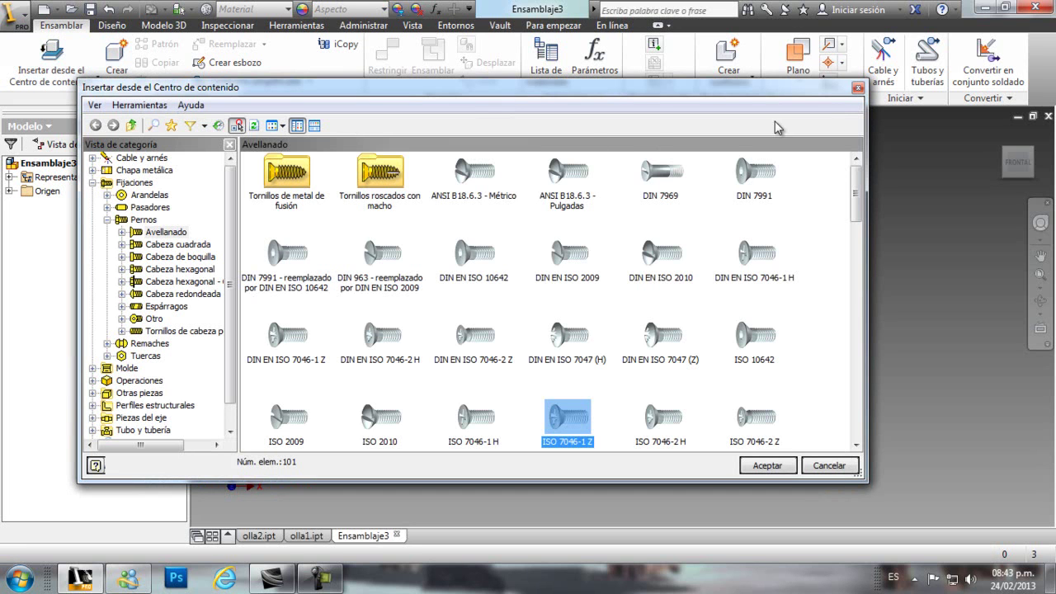
left_click(857, 88)
left_click(89, 86)
left_click(41, 106)
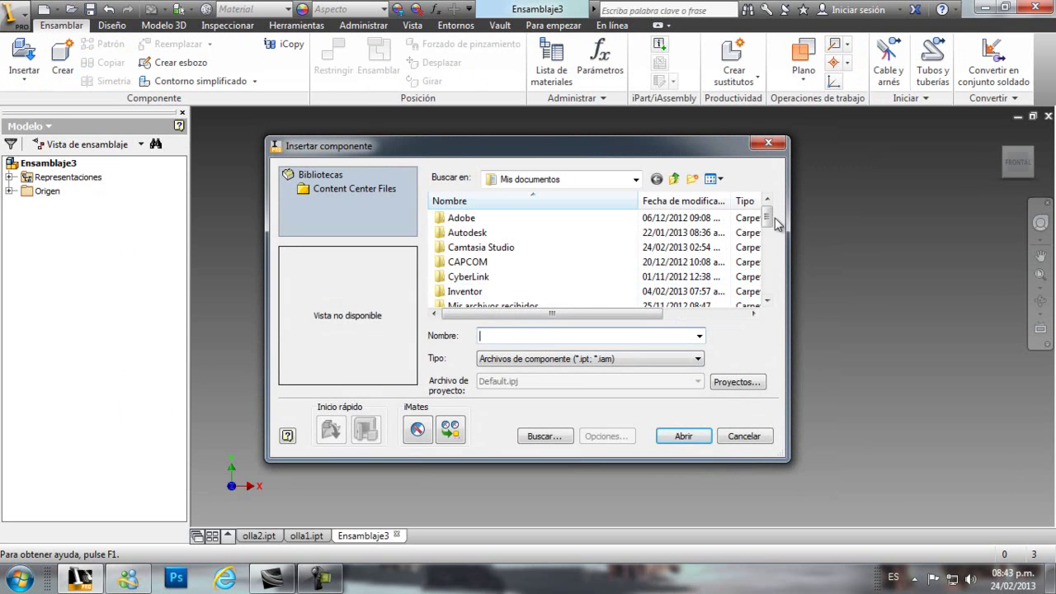
left_click_drag(768, 217, 768, 282)
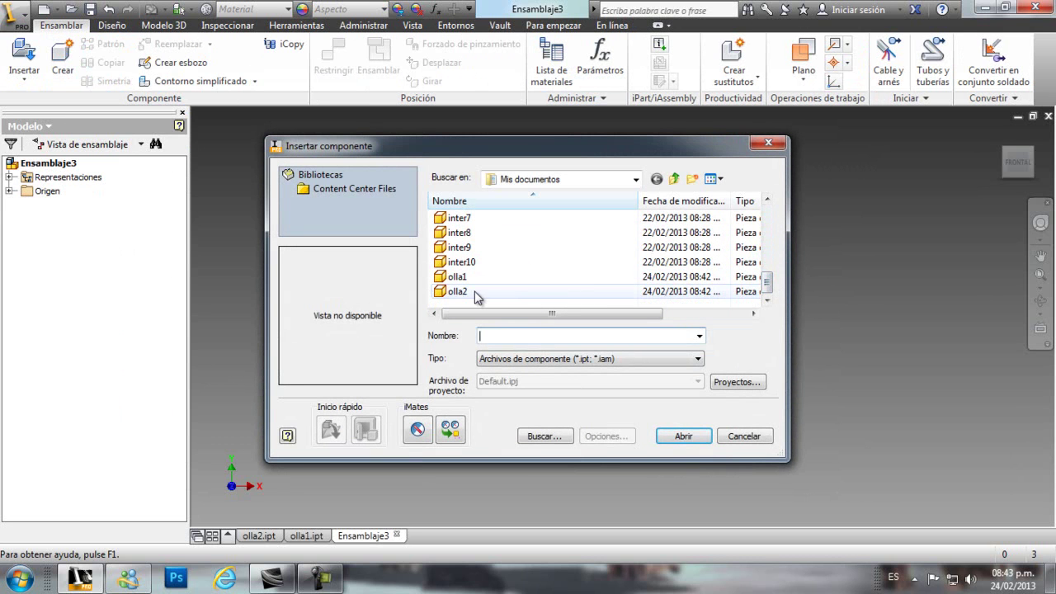
left_click(477, 294)
left_click(470, 278)
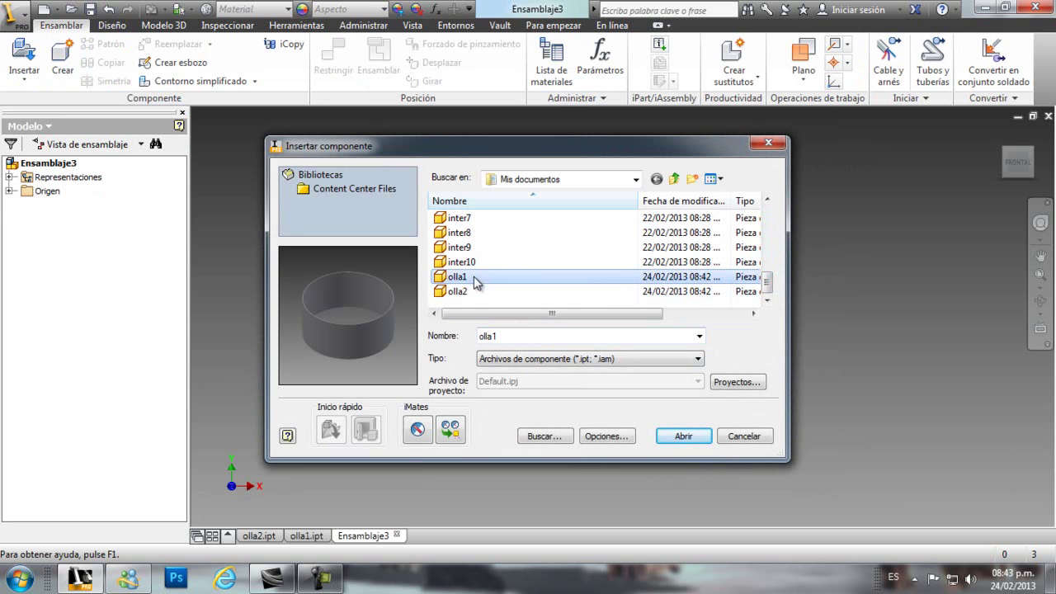
left_click(682, 438)
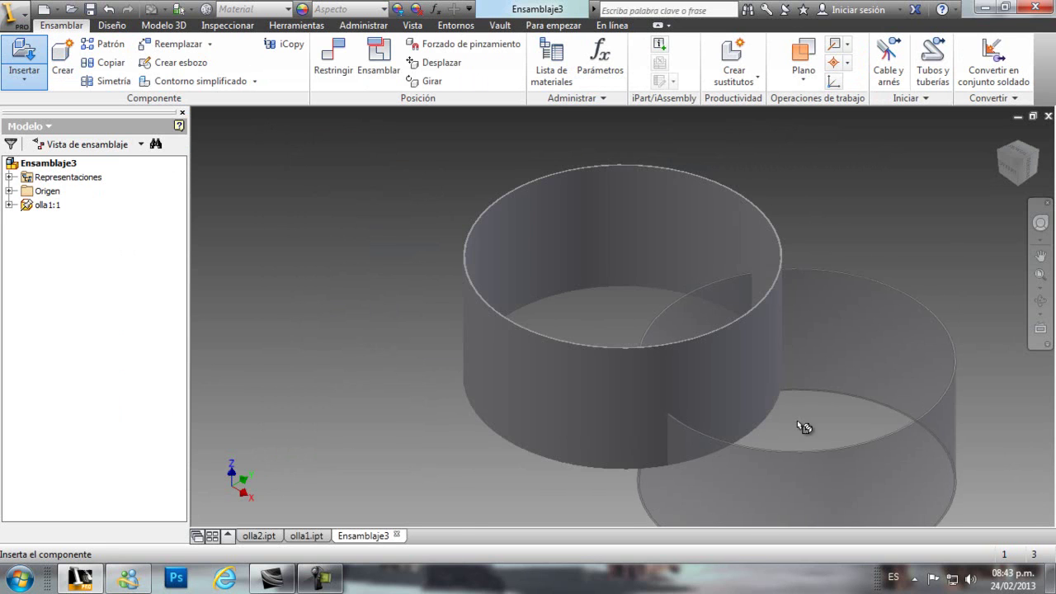
key("Escape")
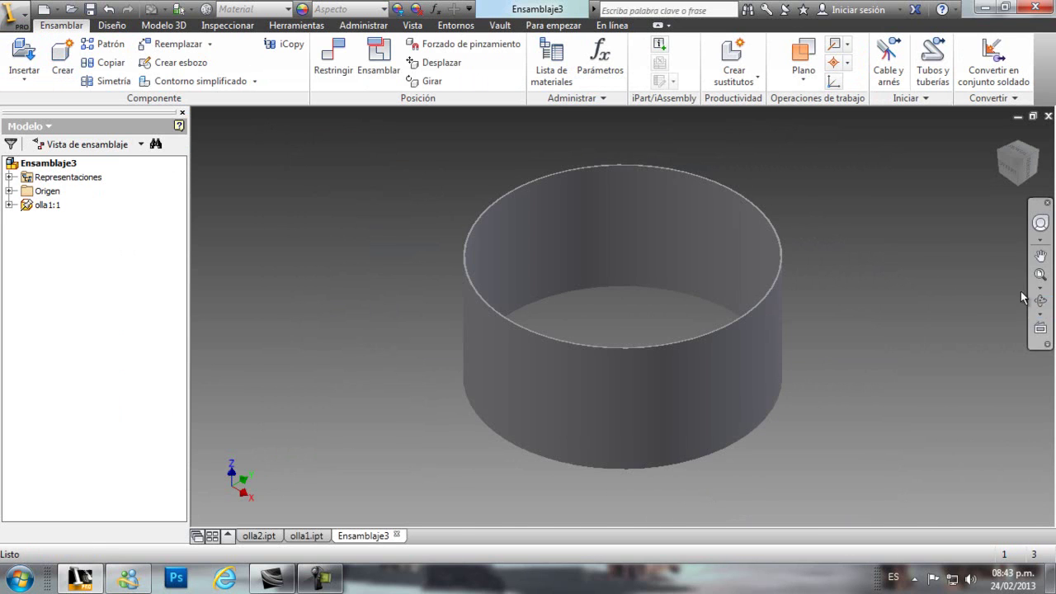
Insert one instance of the ring part olla2 and place it beside the cylinder
scroll(929, 294, "up", 3)
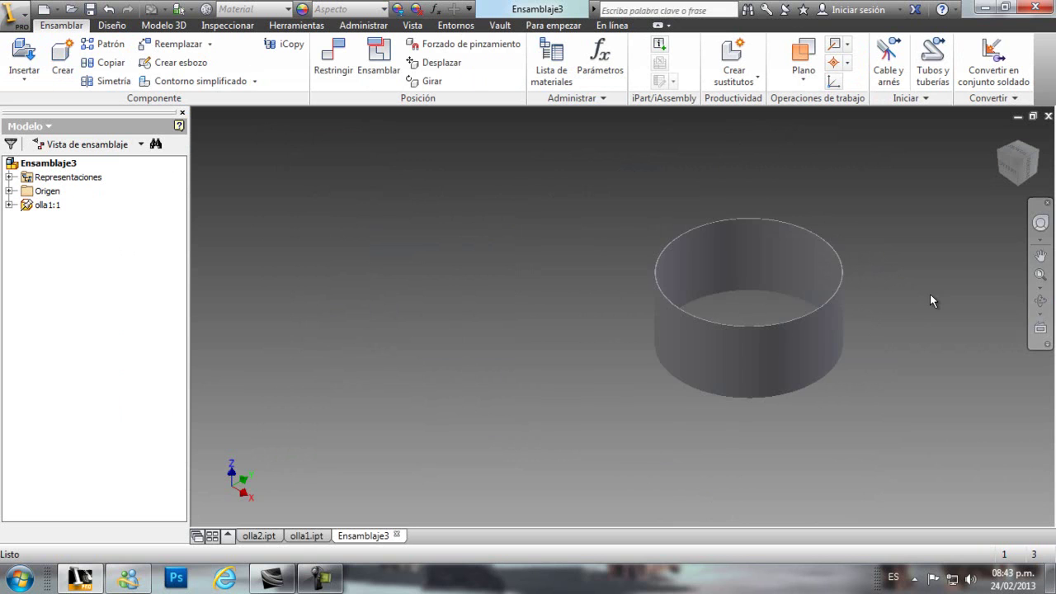
left_click(24, 55)
left_click_drag(771, 218, 783, 287)
left_click(448, 292)
left_click(683, 436)
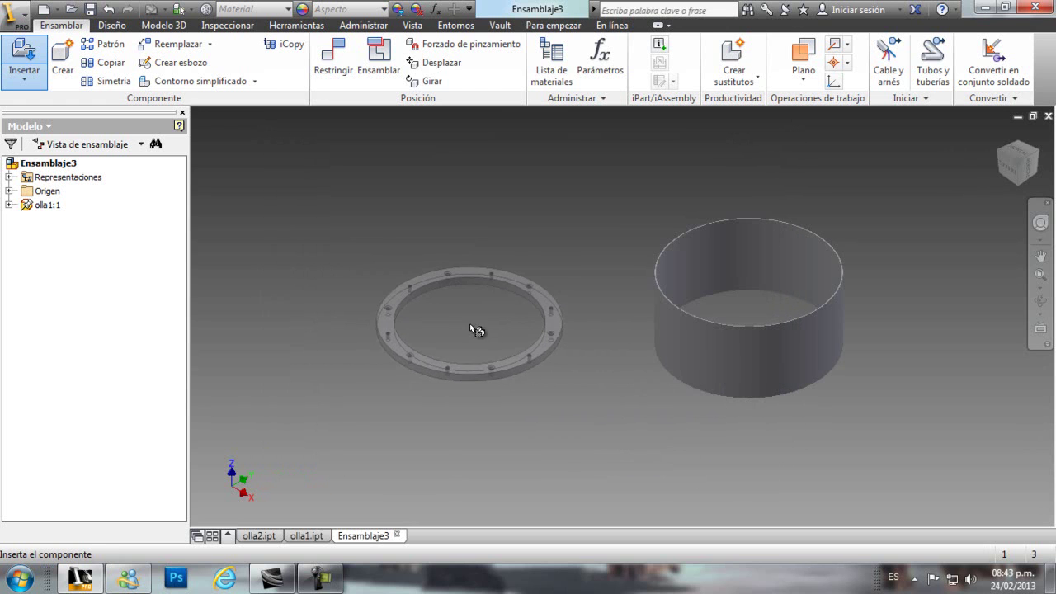
left_click(492, 315)
key("Escape")
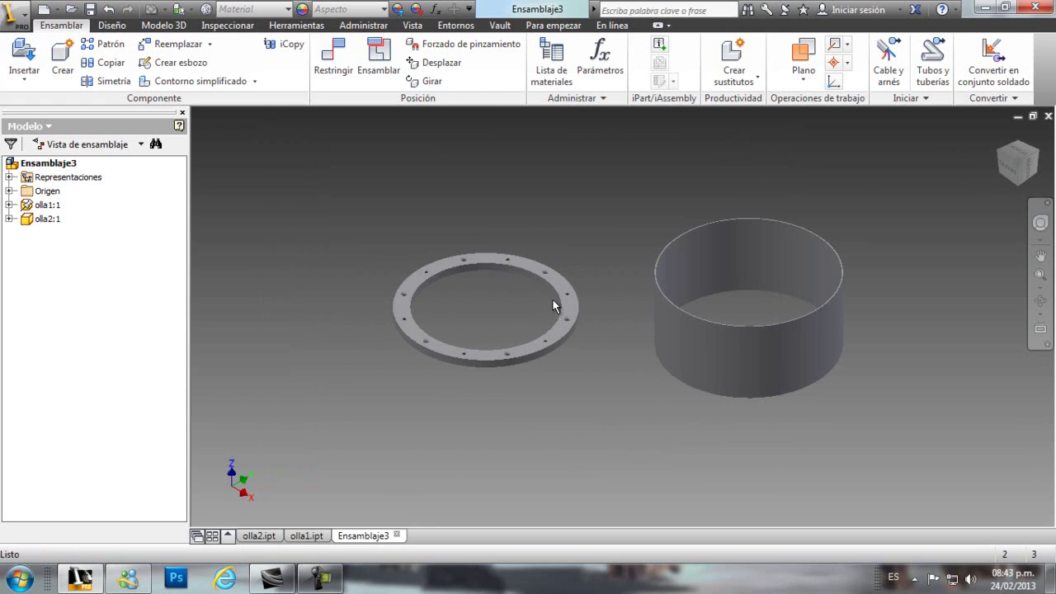
Rotate the ring upside down so that its countersunk face points downward
scroll(551, 299, "up", 2)
left_click(426, 81)
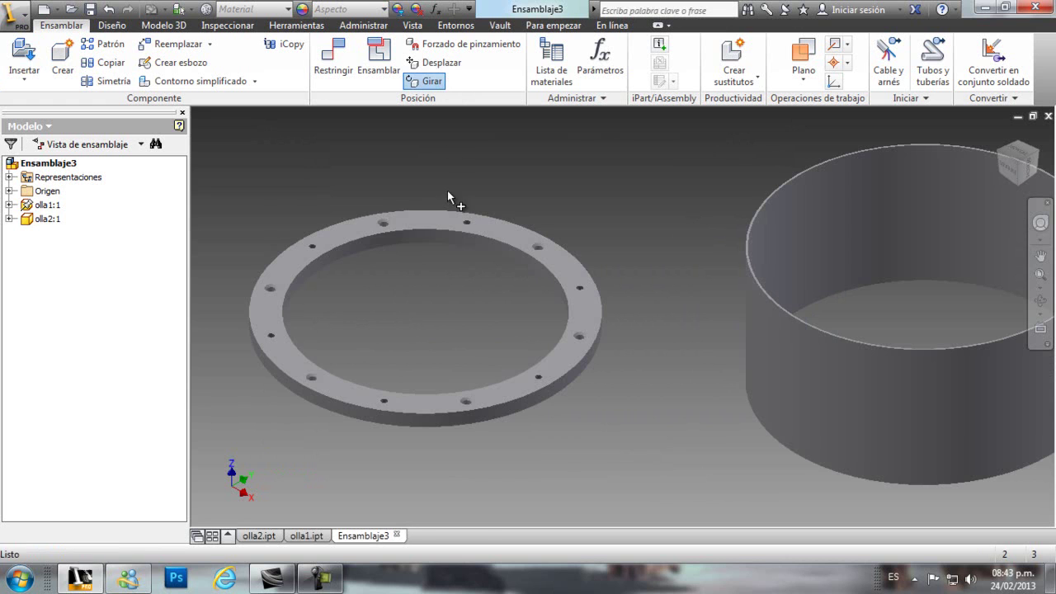
left_click(448, 212)
left_click_drag(429, 158, 443, 298)
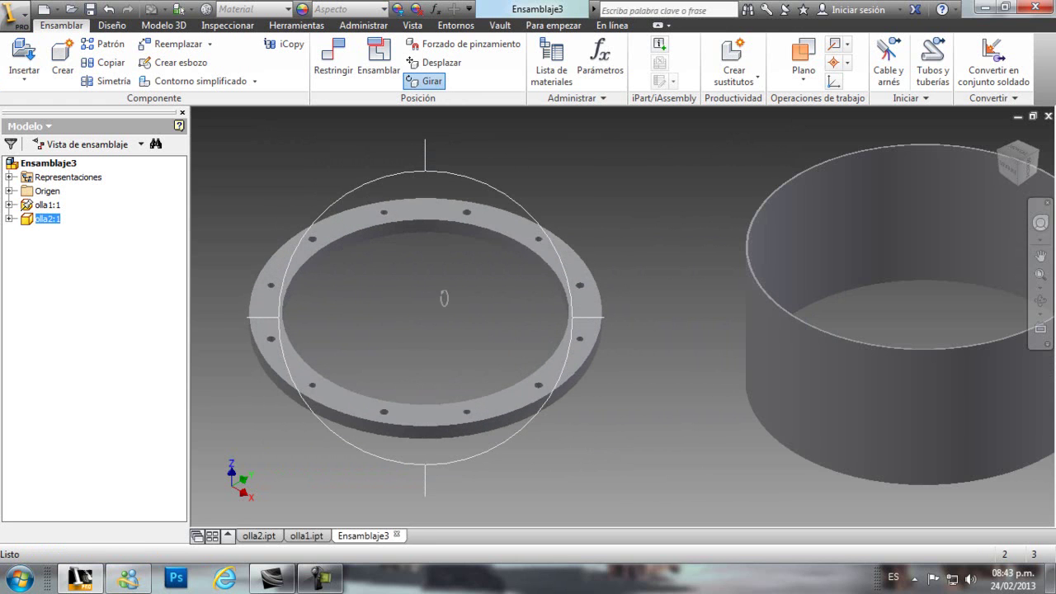
key("Escape")
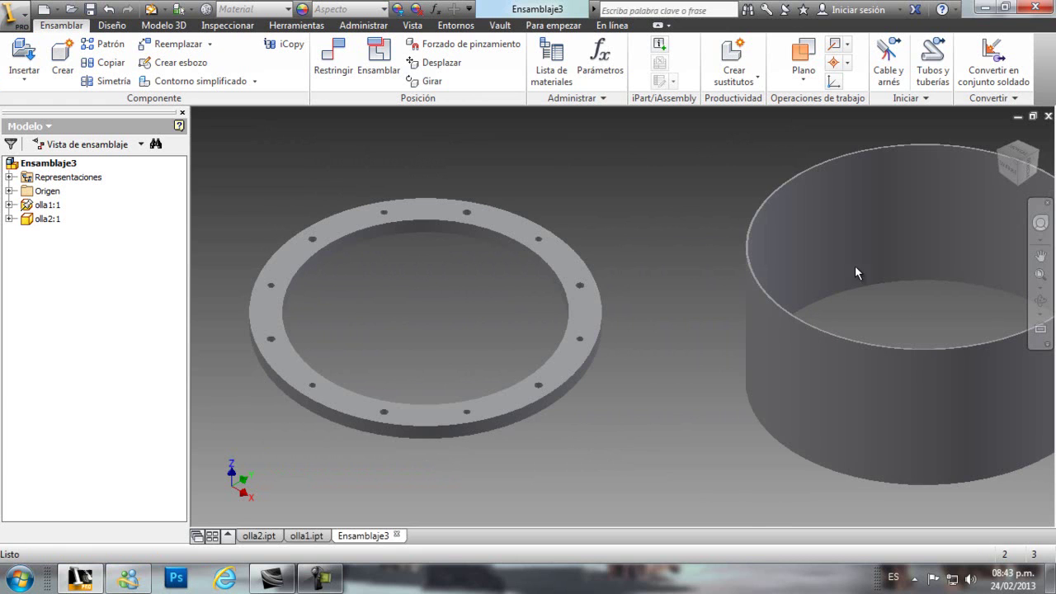
Move the flipped ring closer to the cylinder
left_click(437, 62)
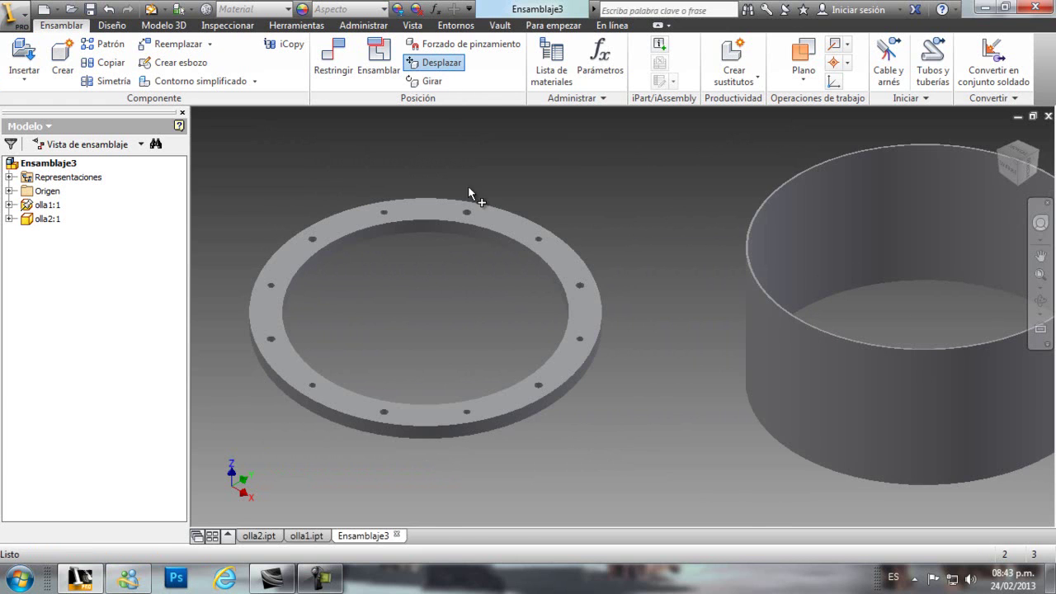
left_click_drag(522, 222, 561, 224)
left_click(1041, 255)
left_click_drag(926, 271, 810, 269)
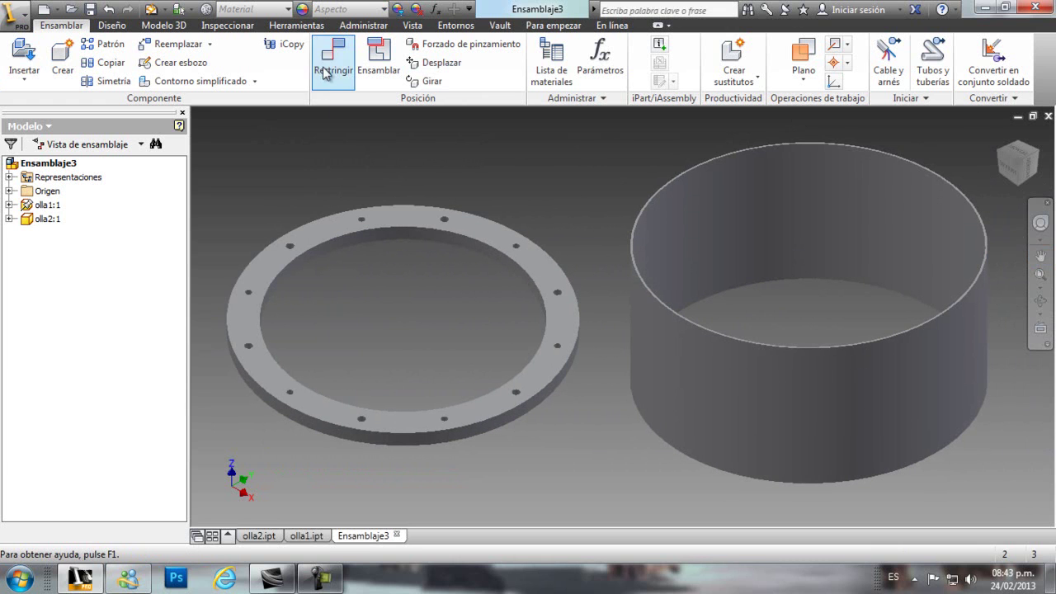
Set up an Insert constraint between the ring's lower inner circular edge and the cylinder's upper circular edge
left_click(333, 70)
left_click_drag(866, 140, 623, 409)
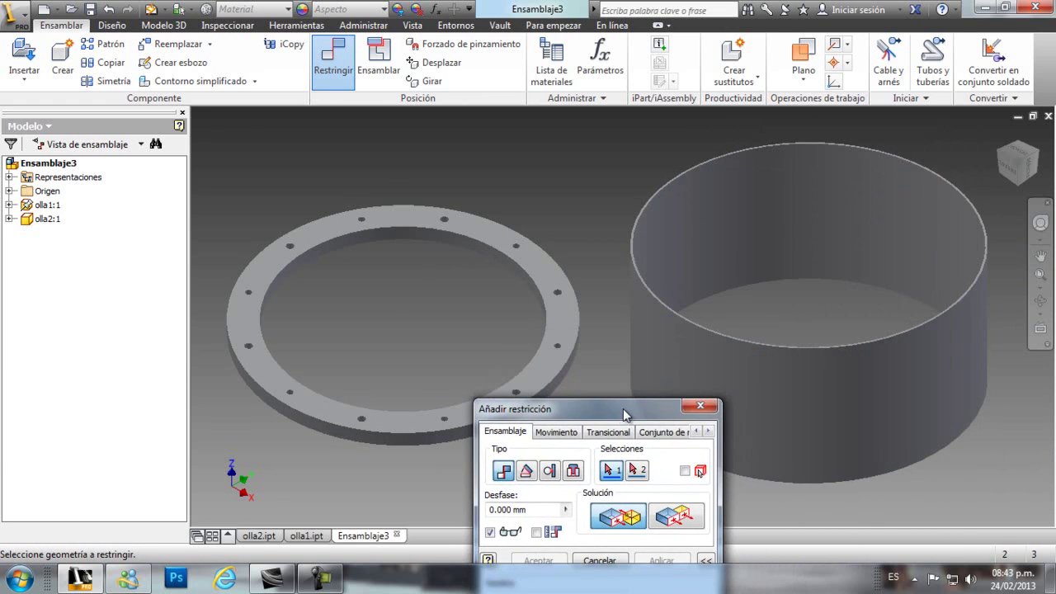
left_click(574, 470)
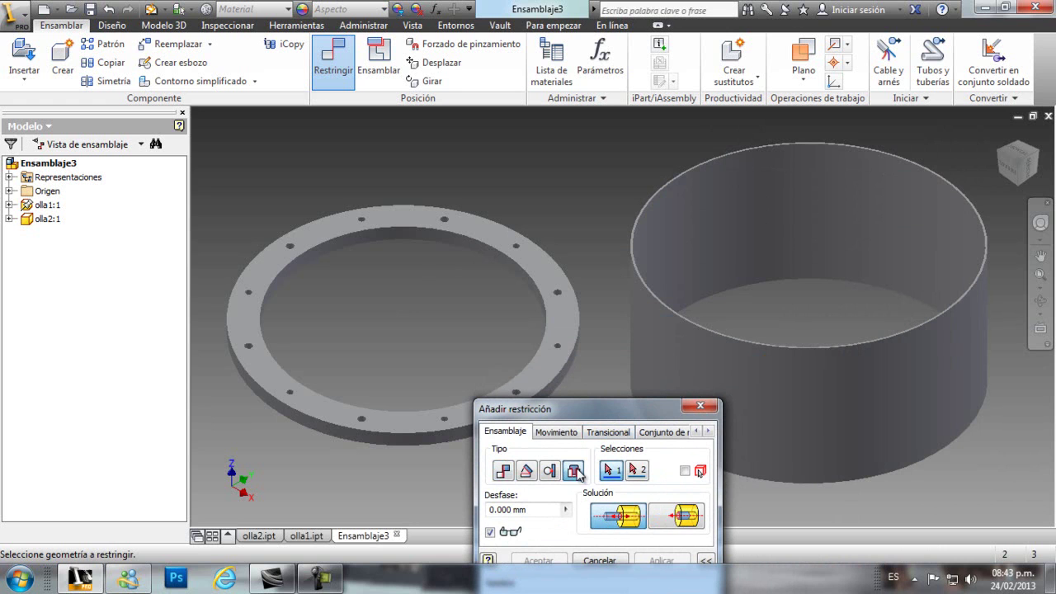
left_click(515, 276)
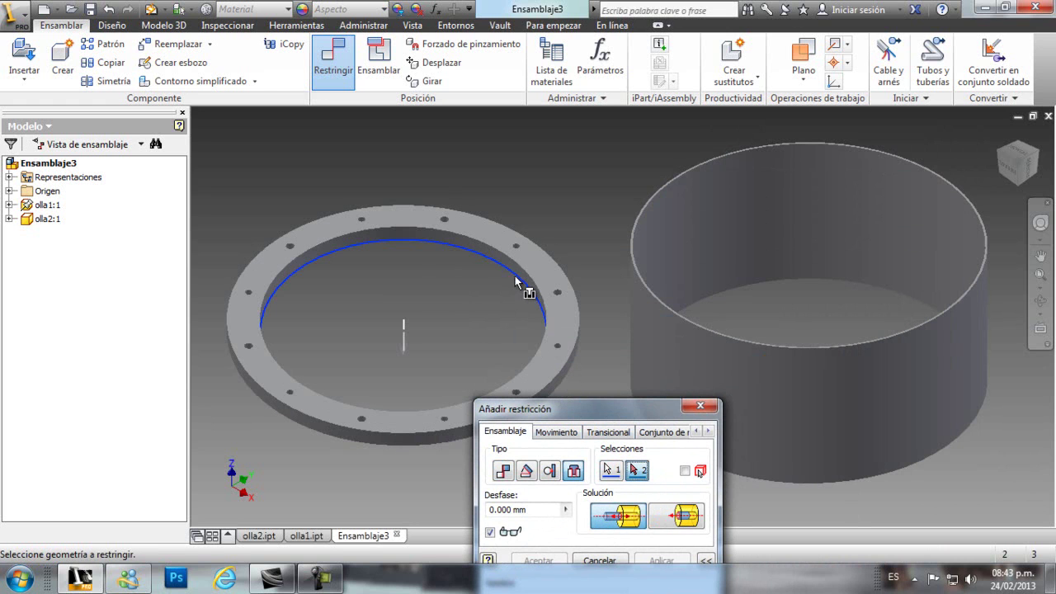
left_click(652, 206)
left_click_drag(633, 406, 481, 162)
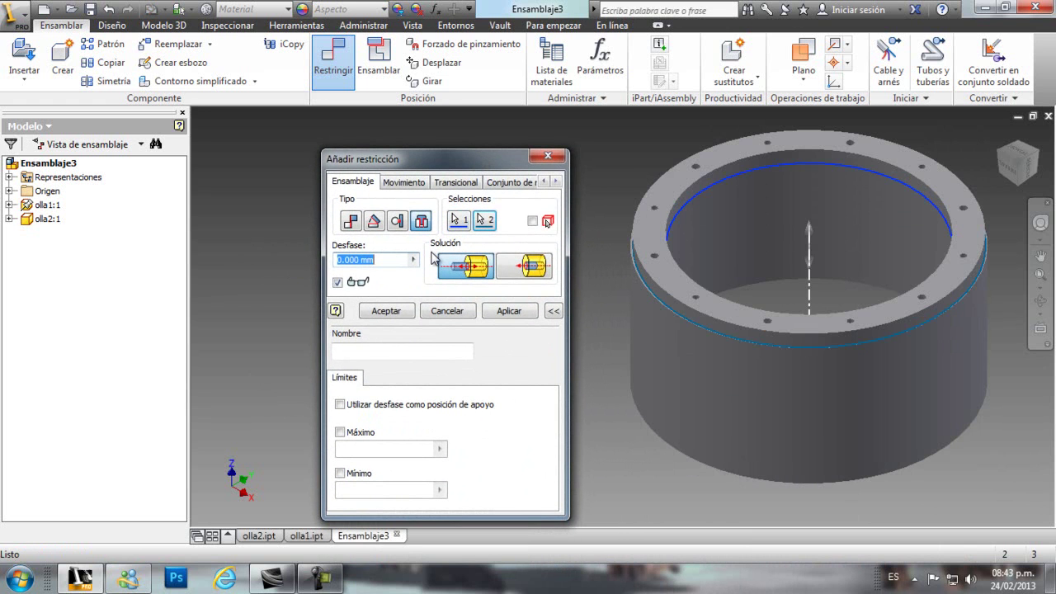
Set the Insert constraint's offset to -15 mm, apply it and close the constraint dialog
left_click(379, 258)
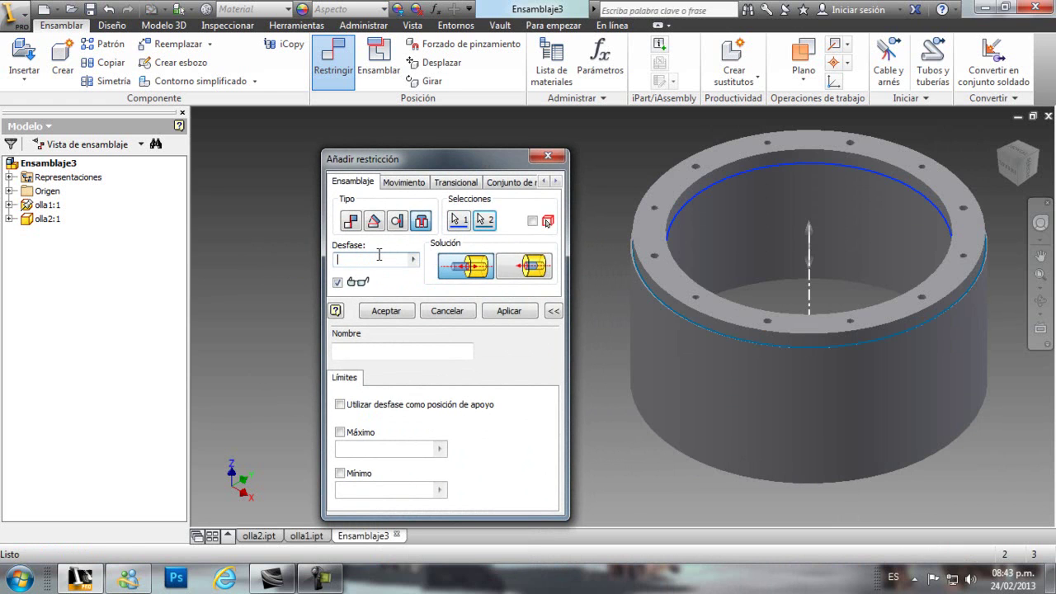
type("-15")
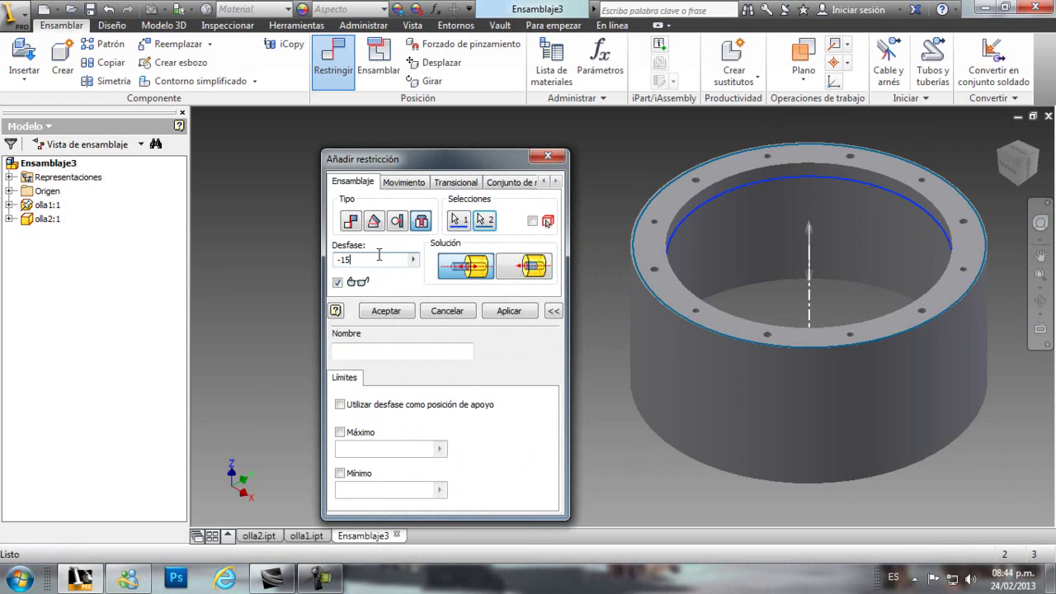
left_click(1041, 301)
left_click_drag(660, 396, 660, 215)
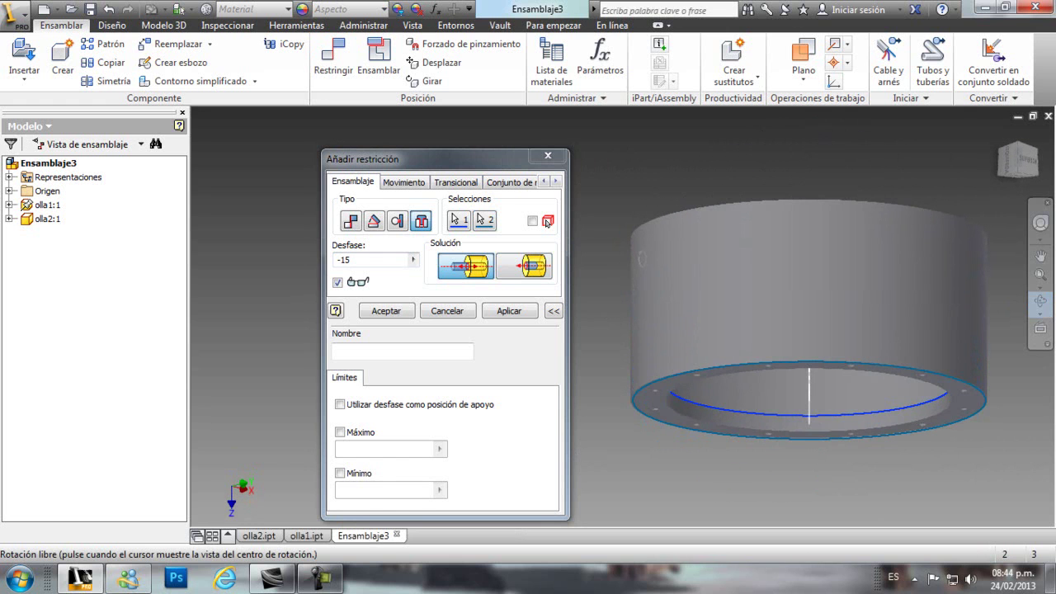
left_click(497, 313)
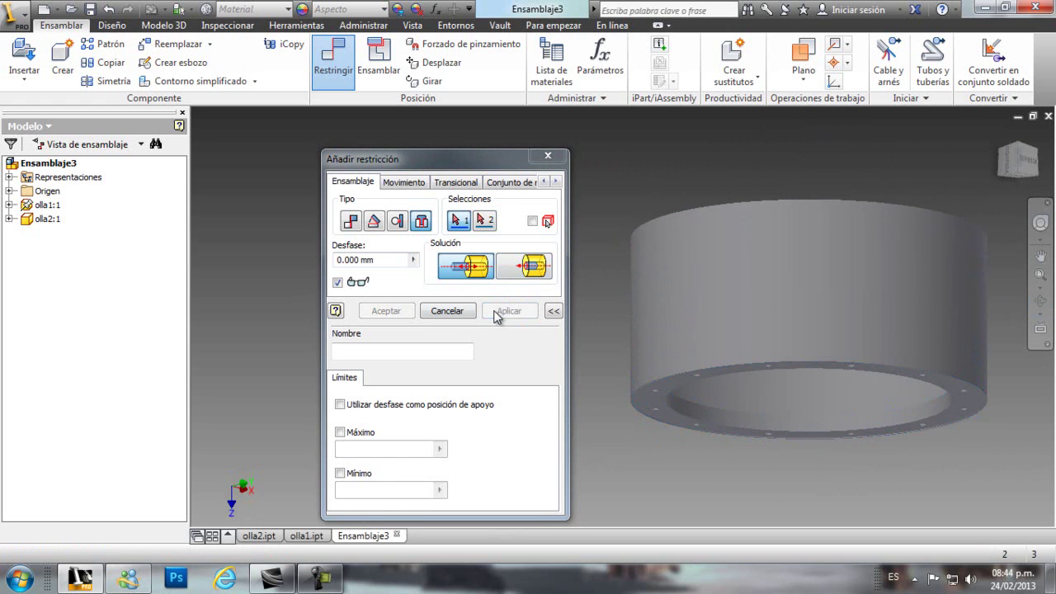
left_click(457, 313)
Choose the ISO 7046-1 H countersunk screw from the Avellanado bolt category of the Content Center for insertion into the assembly
left_click(1040, 300)
left_click_drag(630, 154, 638, 231)
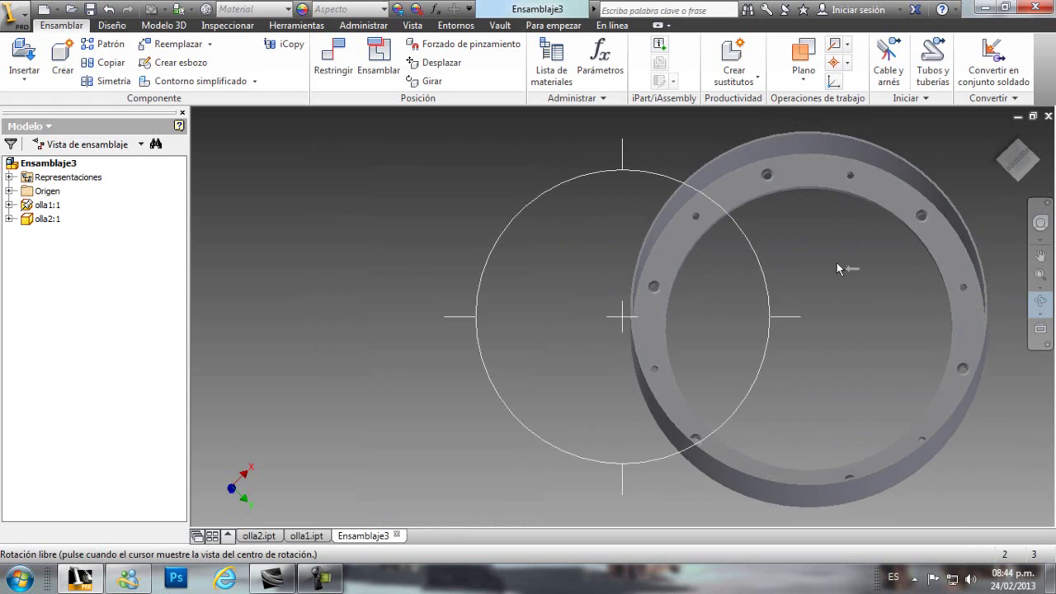
left_click(1040, 256)
left_click_drag(874, 286, 698, 294)
scroll(698, 294, "down", 3)
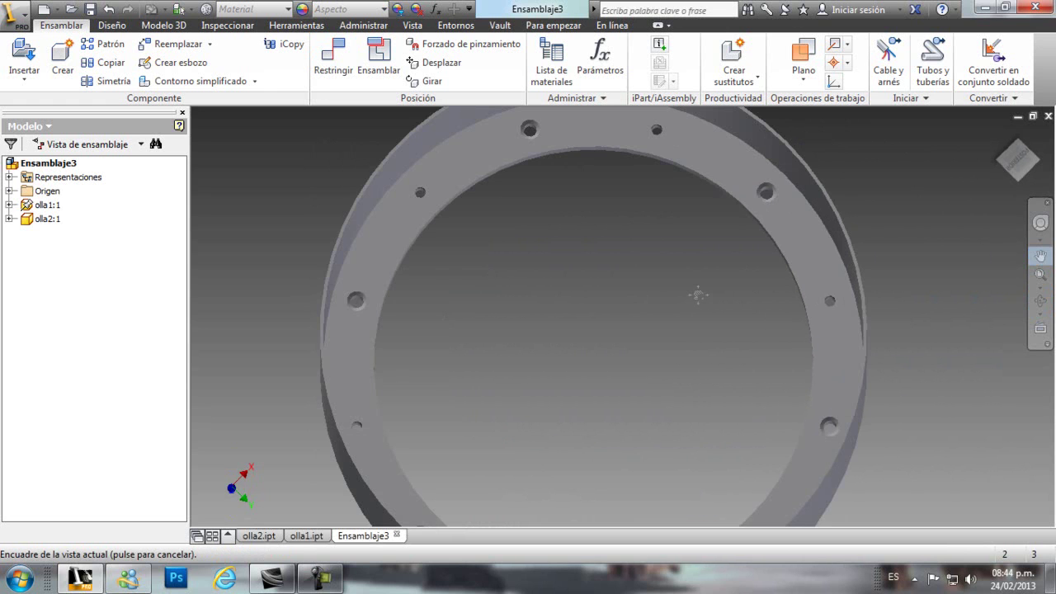
scroll(698, 294, "up", 2)
key("Escape")
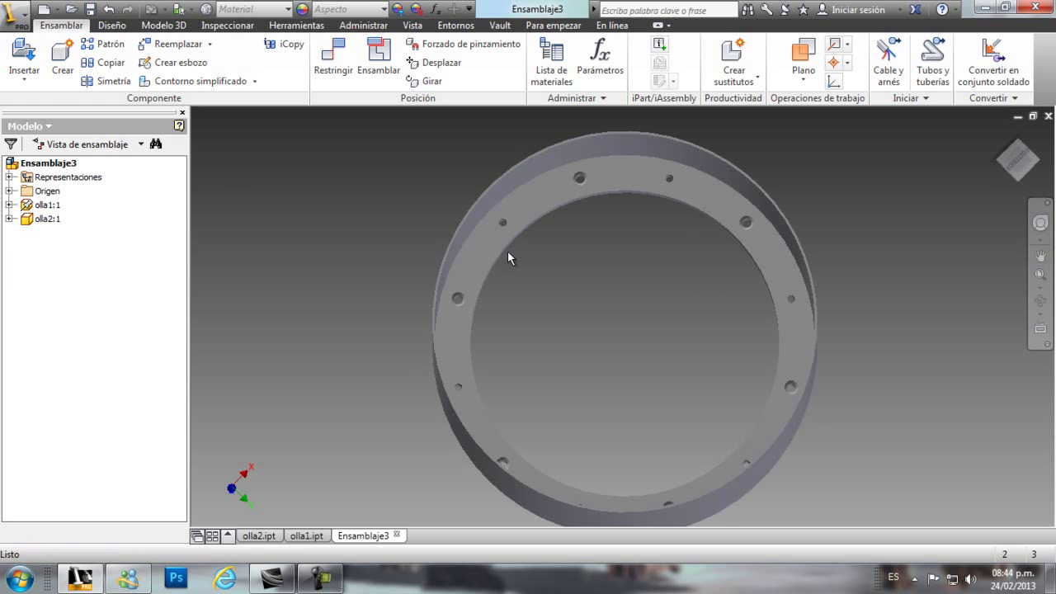
left_click(37, 83)
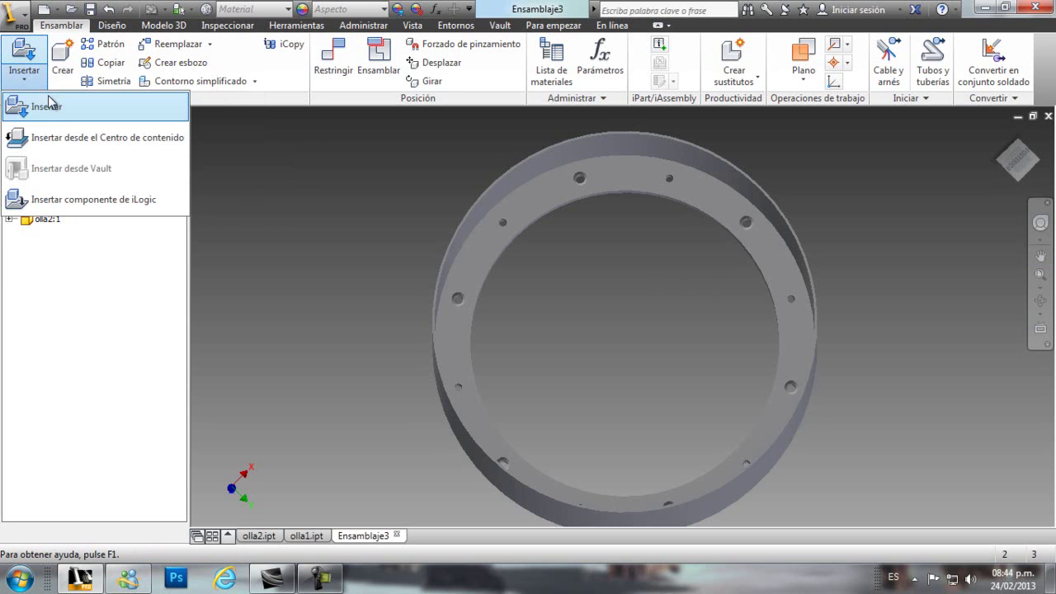
left_click(92, 138)
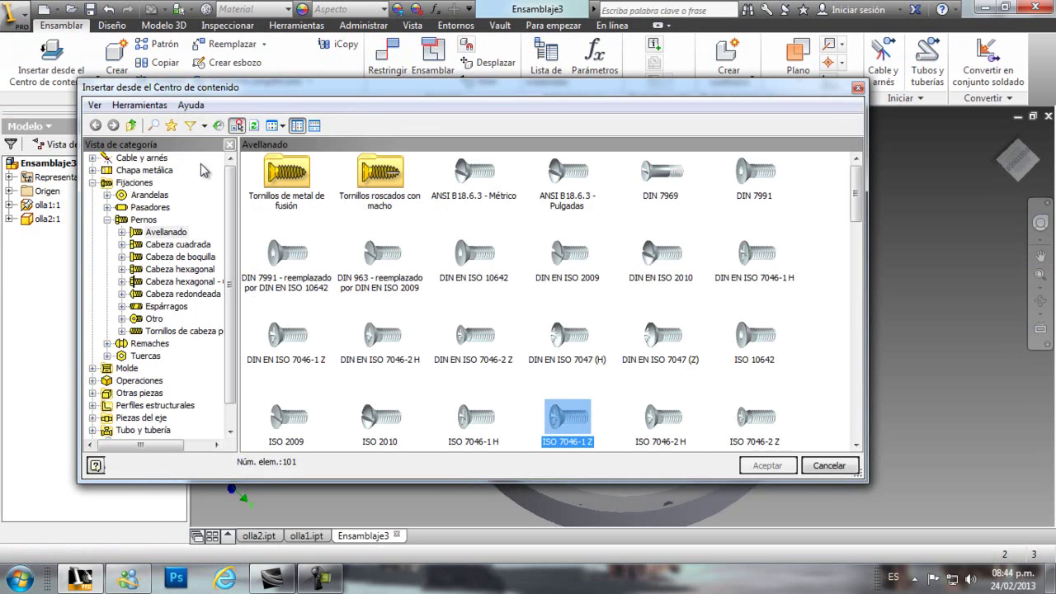
left_click(149, 220)
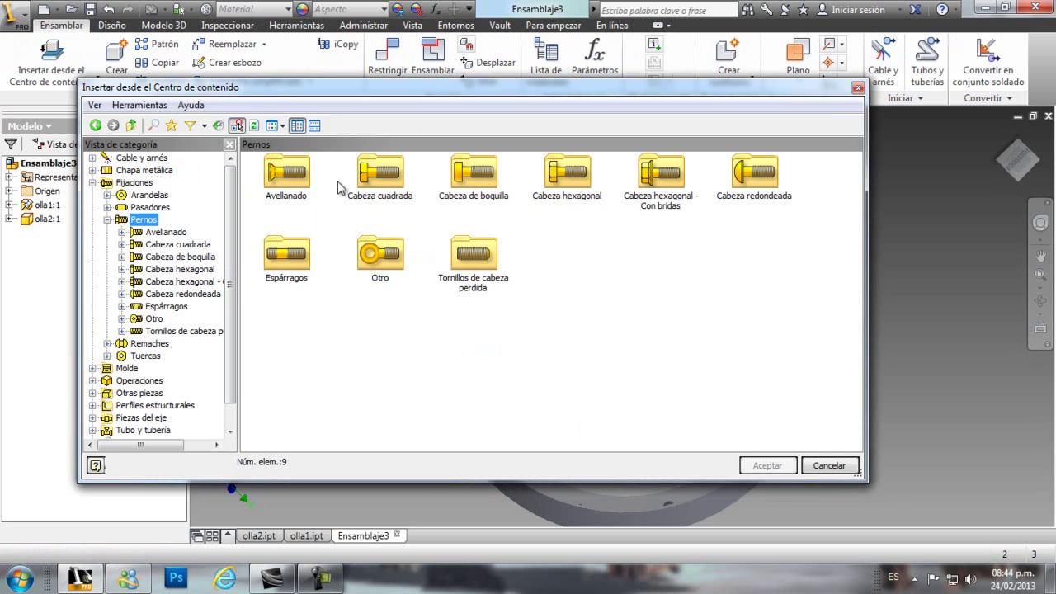
left_click(287, 175)
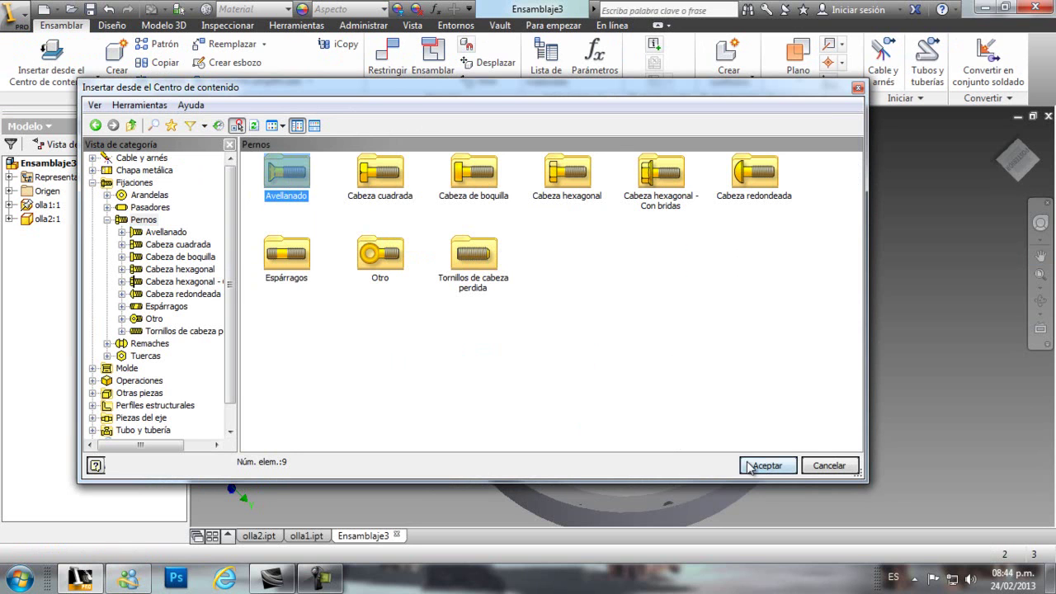
left_click(755, 466)
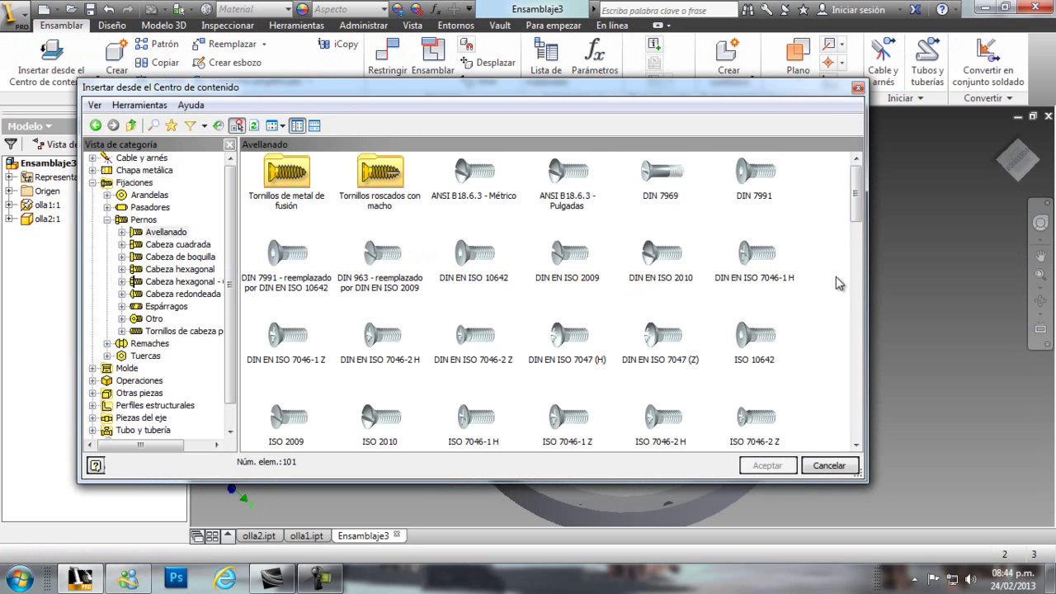
left_click_drag(856, 206, 859, 227)
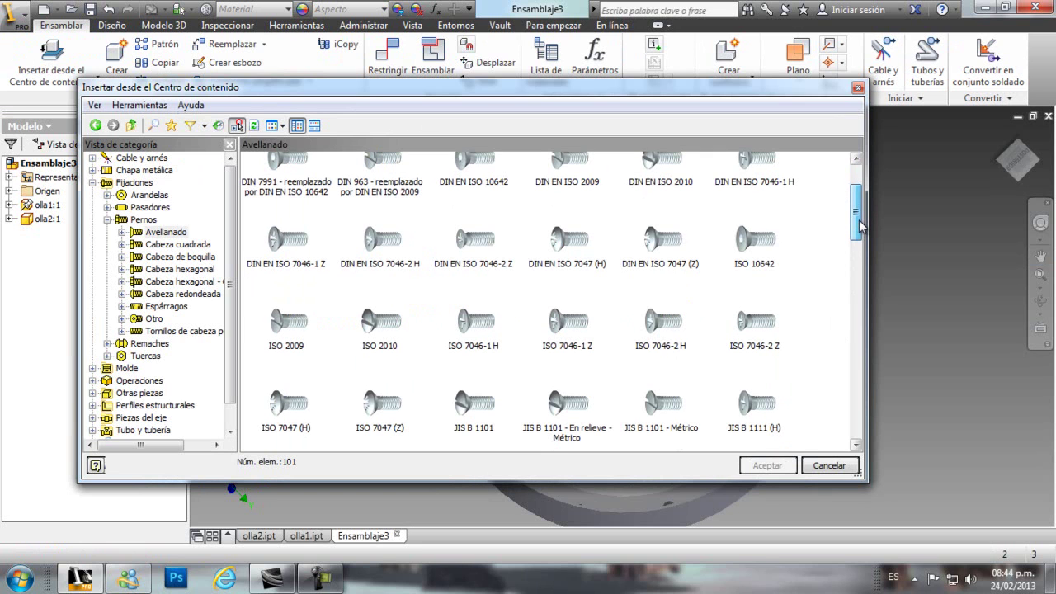
left_click(484, 333)
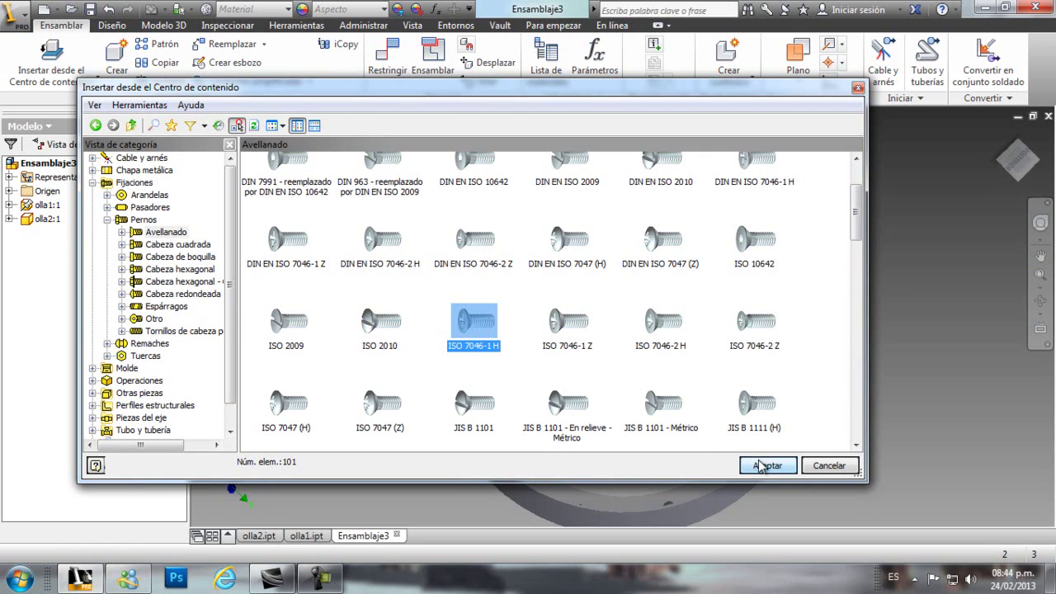
left_click(763, 465)
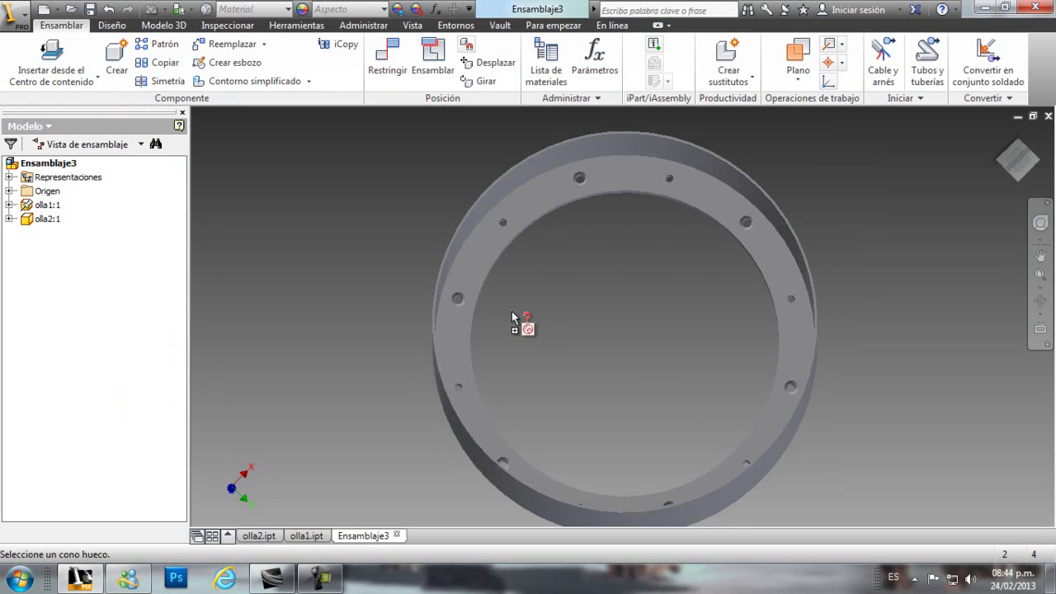
Place ISO 7046-1 H screws in all the ring's matching countersunk holes with AutoDrop, sizing them to M6 x 25
left_click(460, 300)
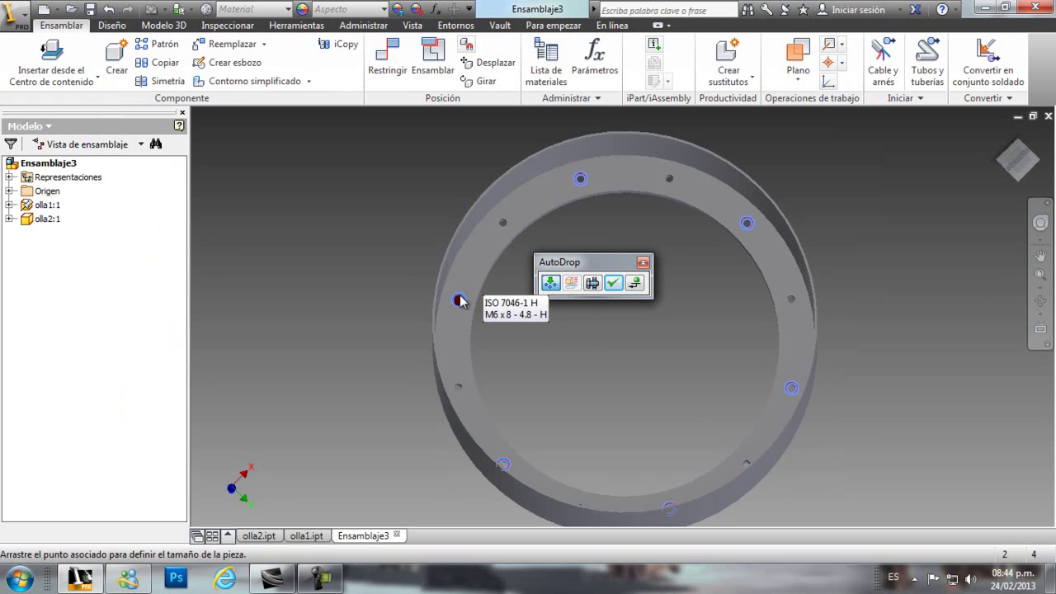
left_click(1040, 303)
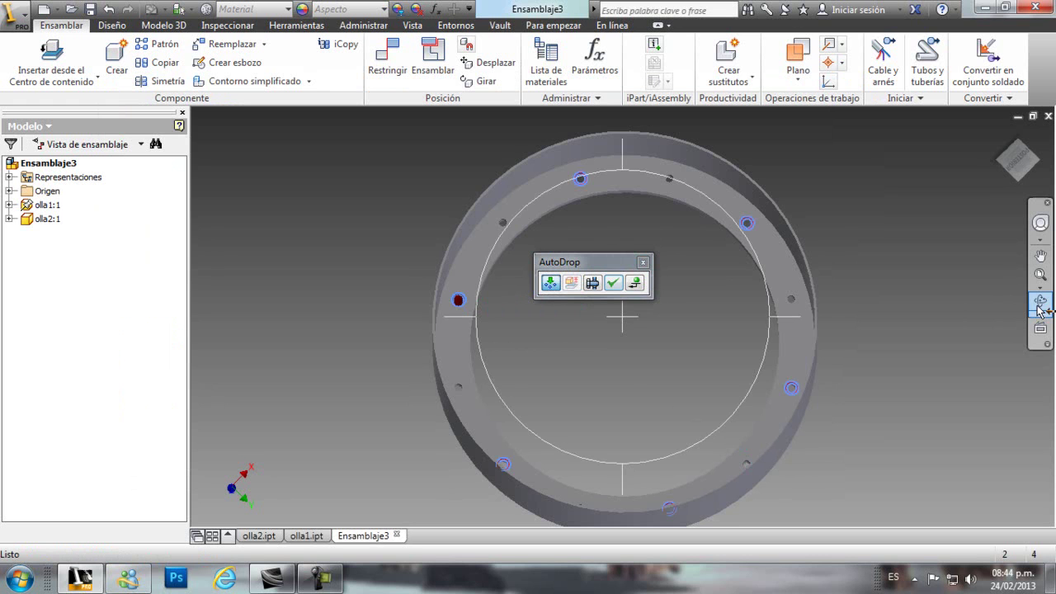
left_click_drag(627, 321, 856, 329)
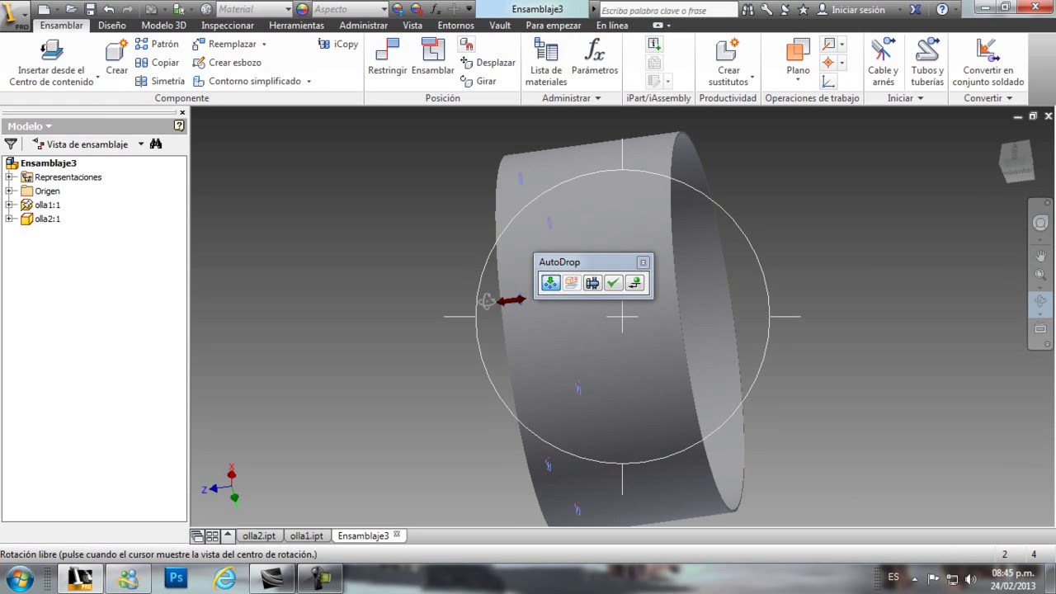
key("Escape")
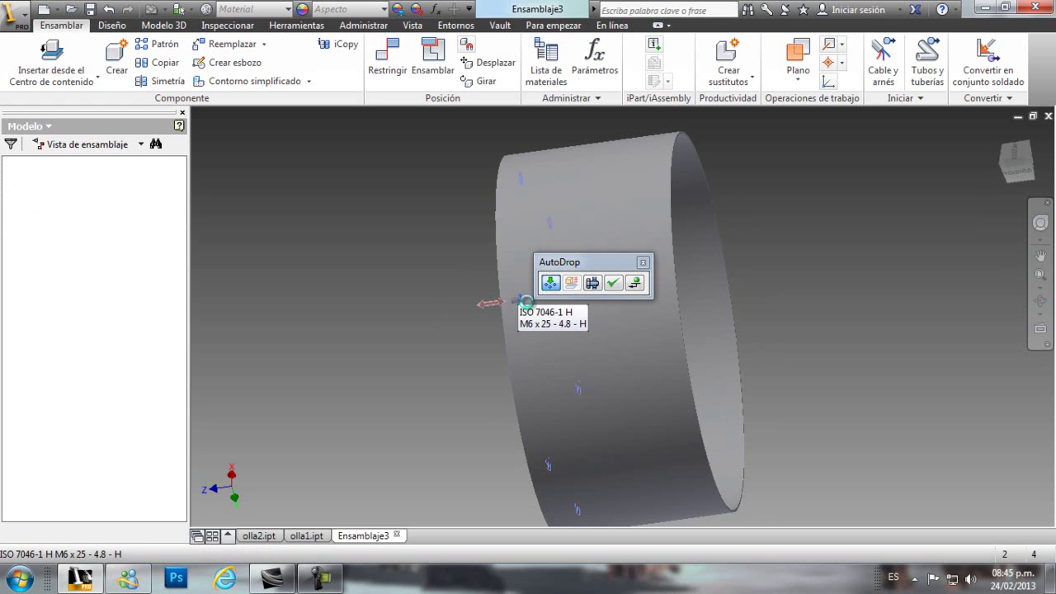
left_click(613, 284)
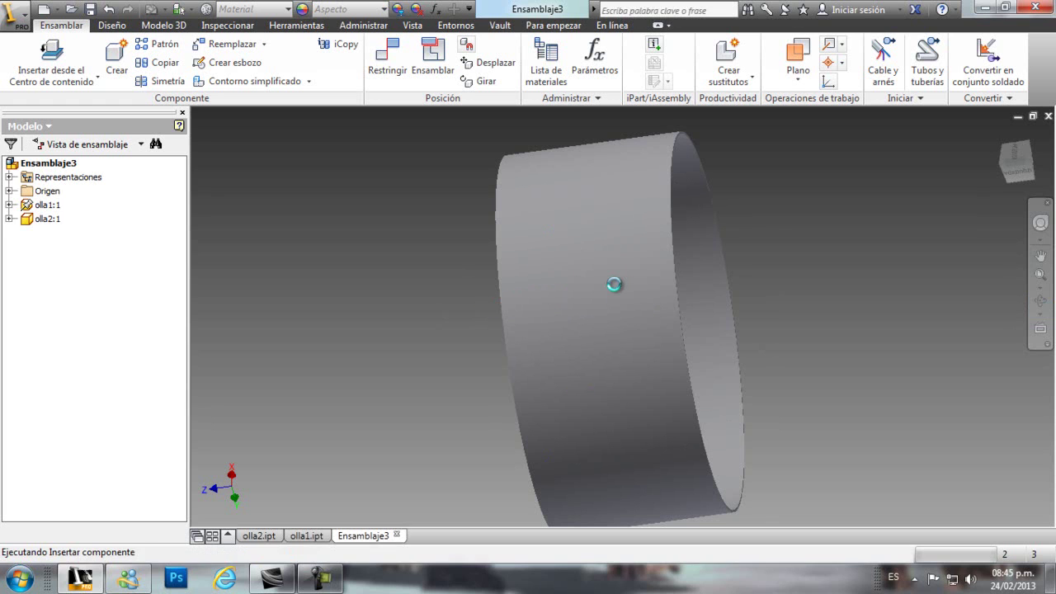
Choose the ISO 4015 bolt from the Content Center's Cabeza hexagonal category and bring it into the assembly for placement
left_click(1032, 306)
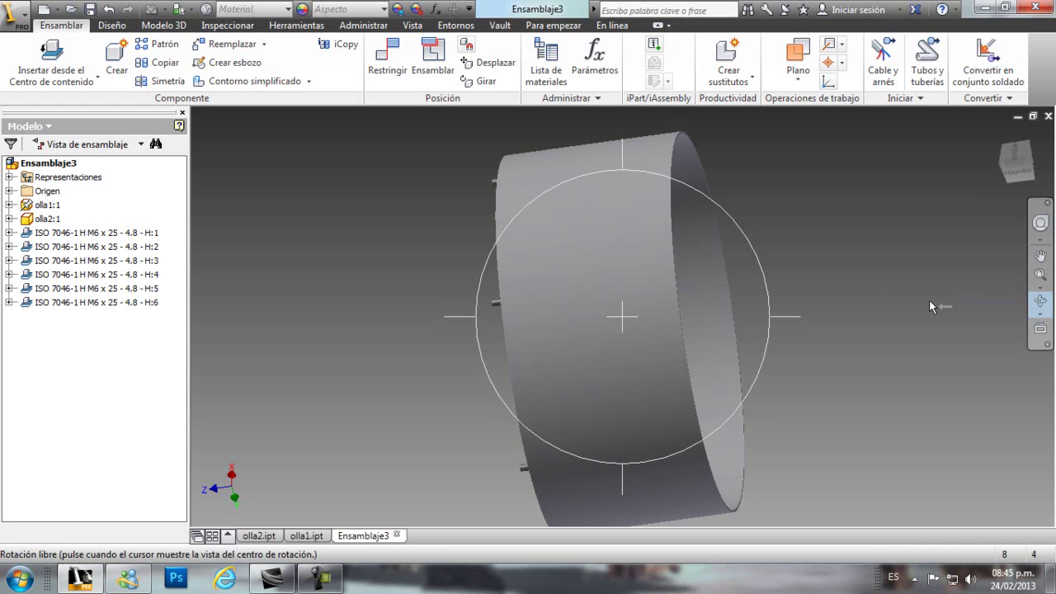
left_click_drag(800, 312, 735, 316)
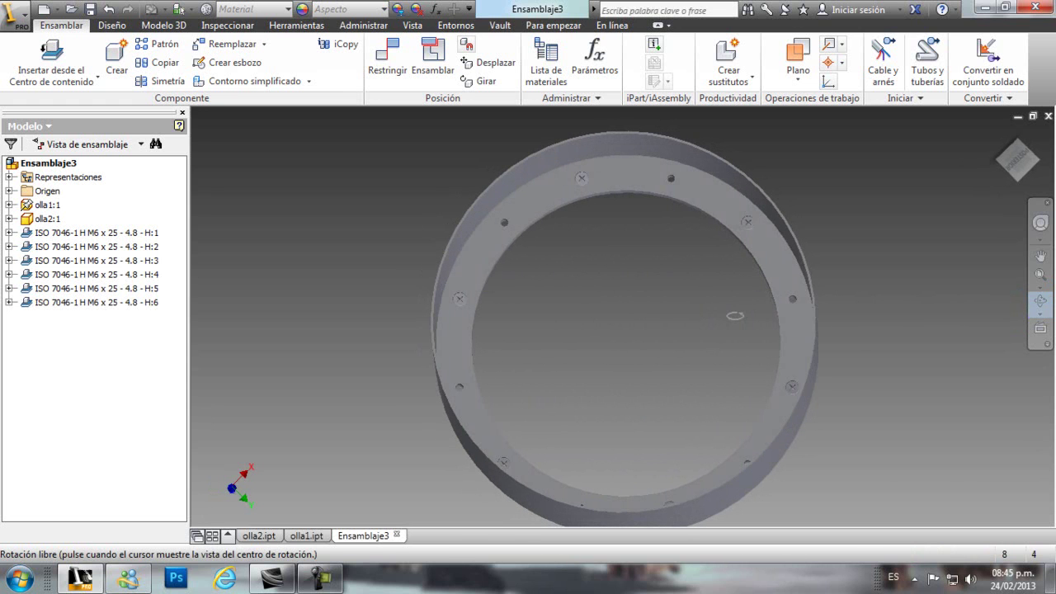
key("Escape")
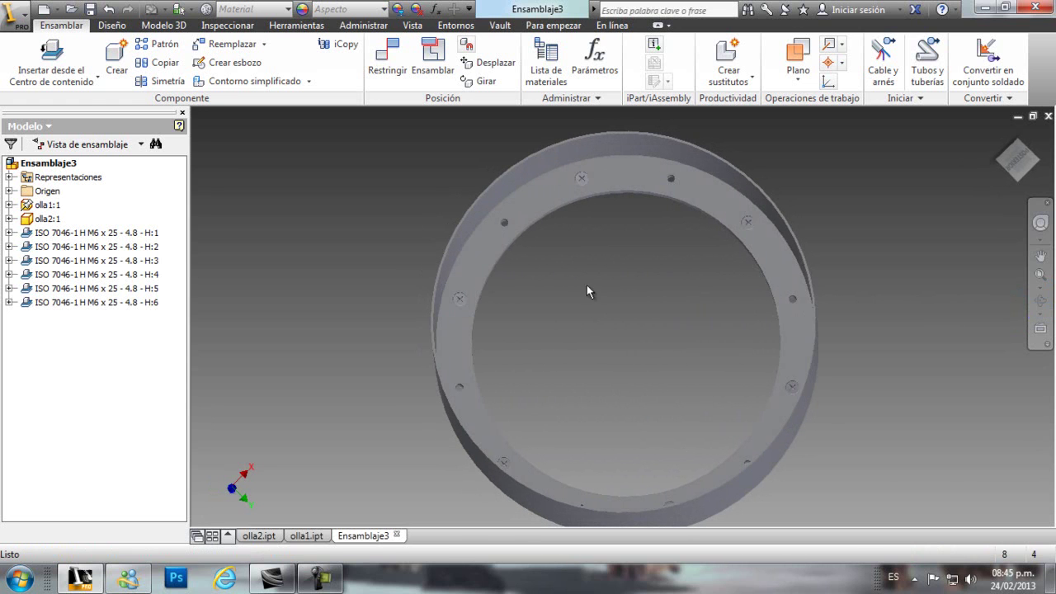
left_click(51, 76)
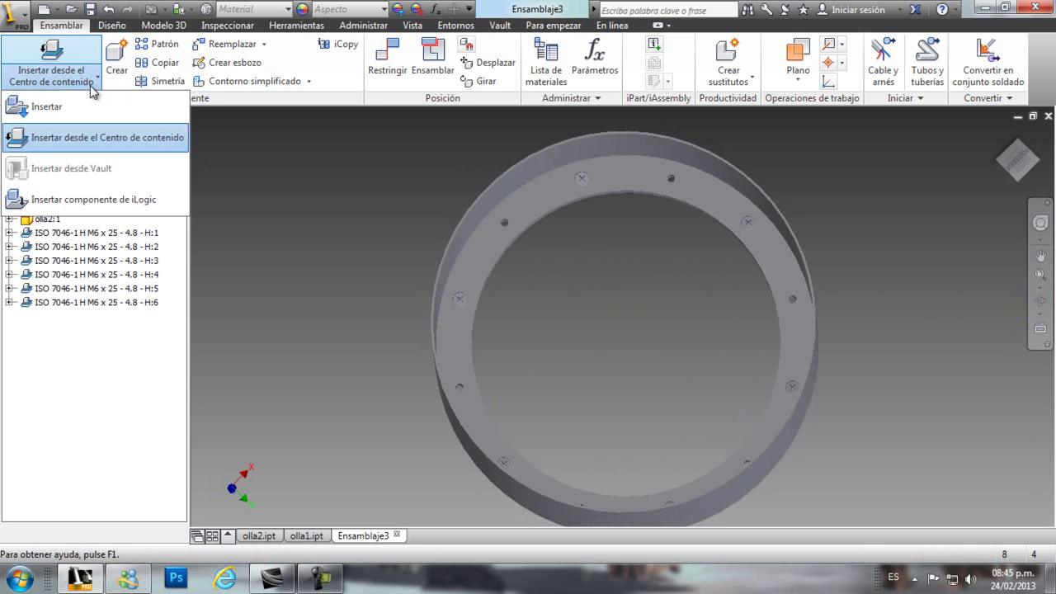
left_click(116, 135)
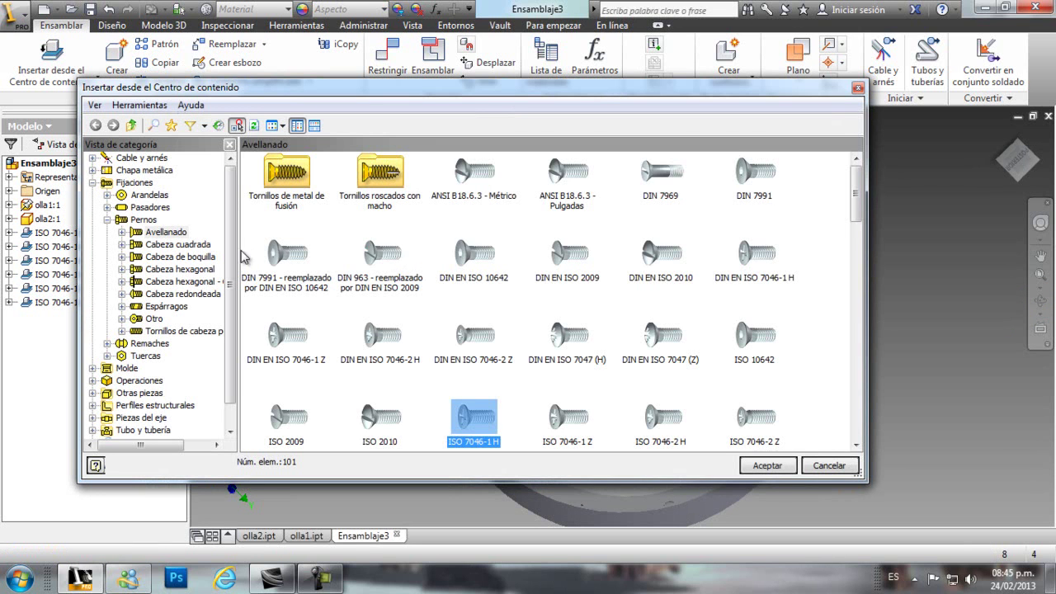
left_click(154, 221)
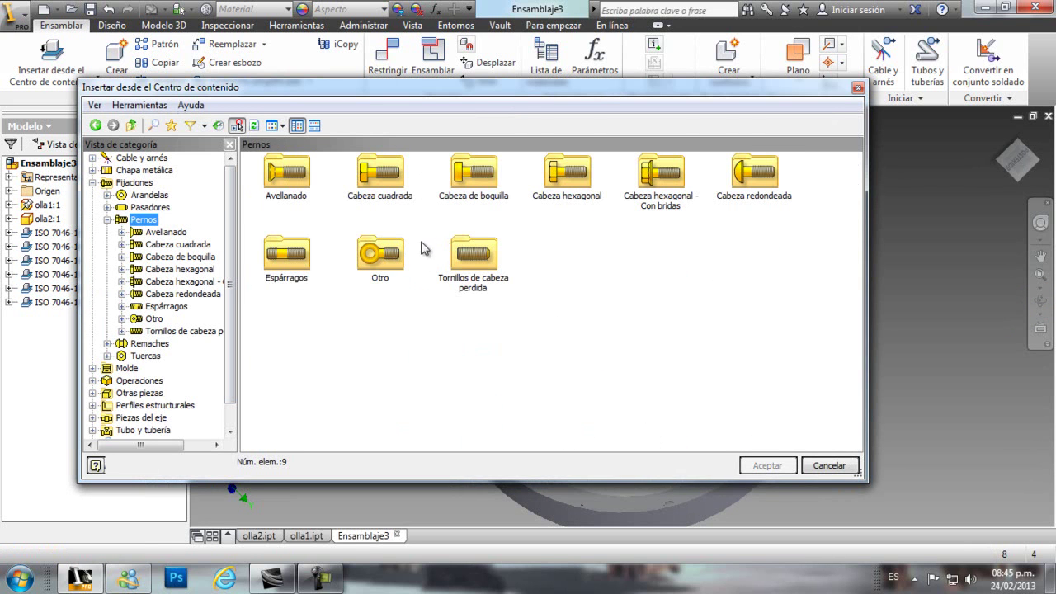
left_click(575, 185)
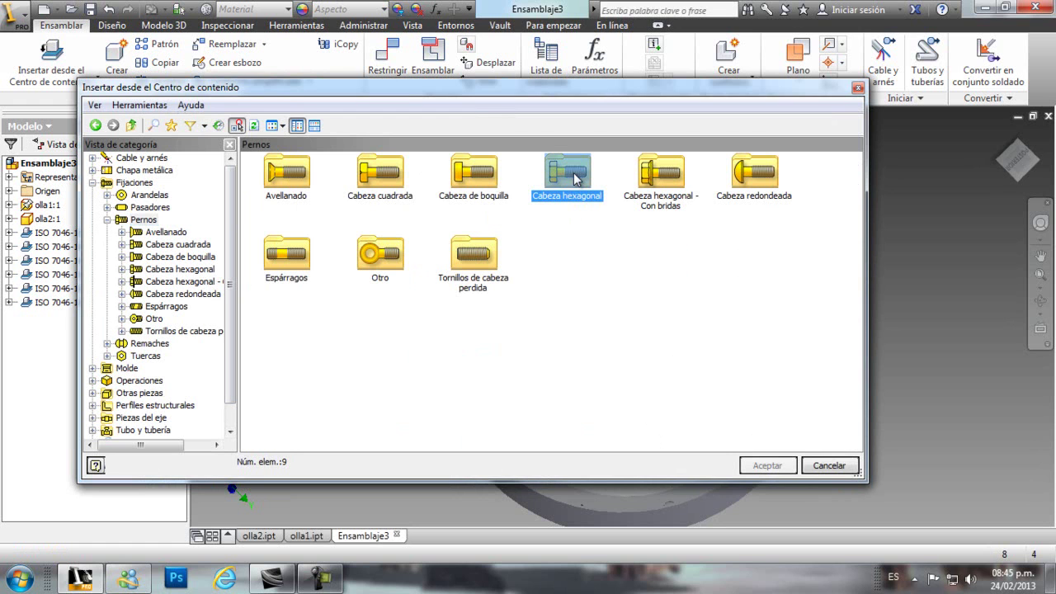
left_click(779, 466)
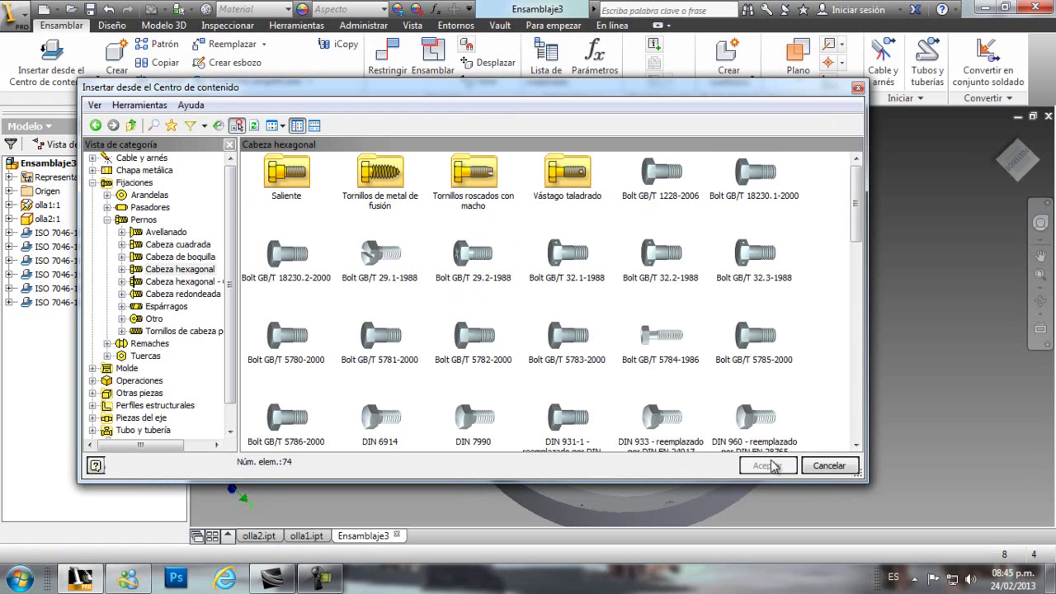
left_click_drag(855, 202, 859, 273)
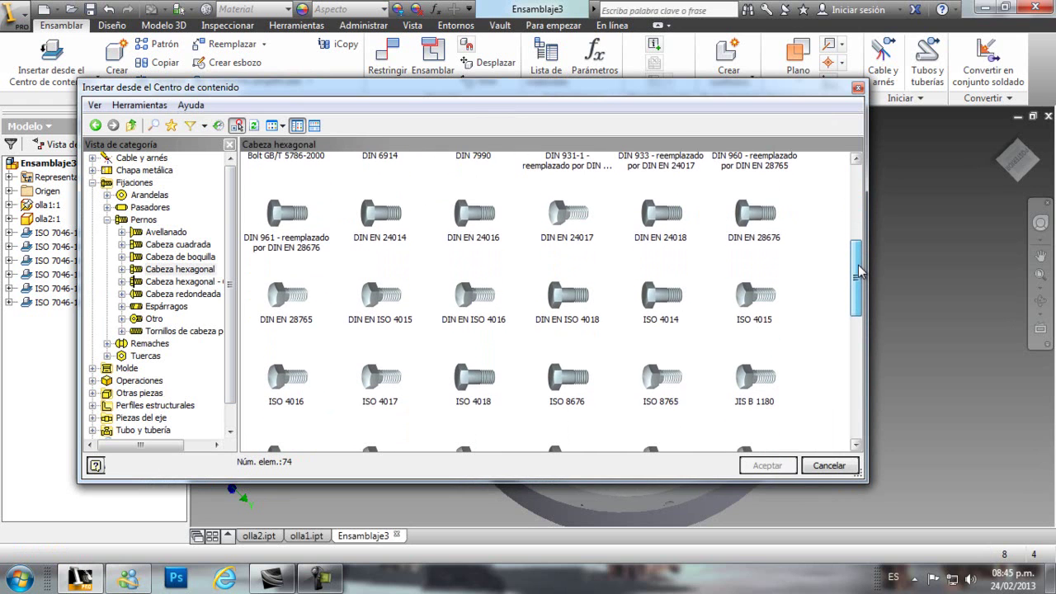
left_click(738, 302)
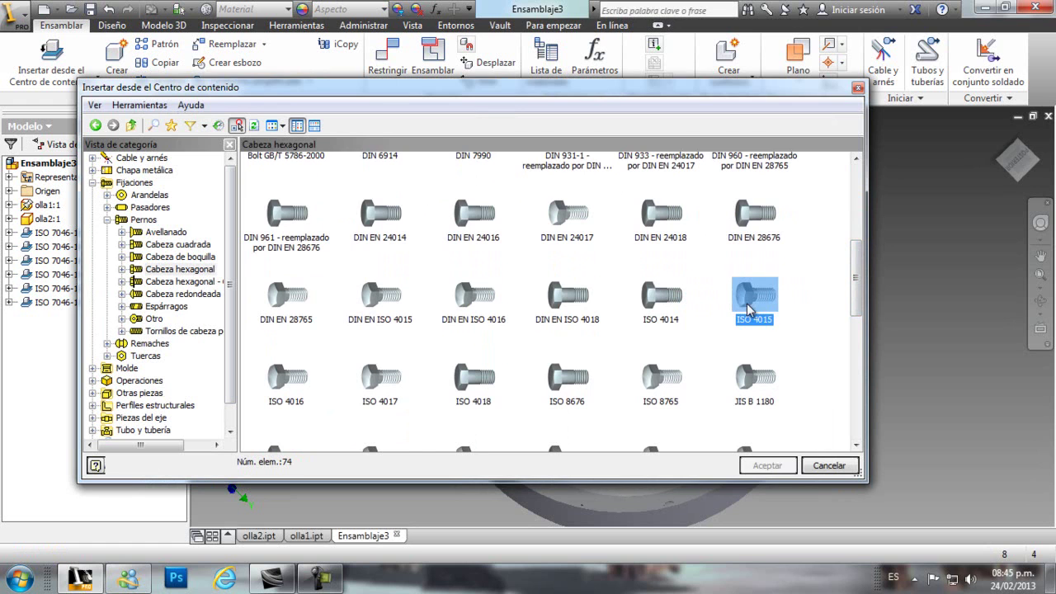
left_click(767, 466)
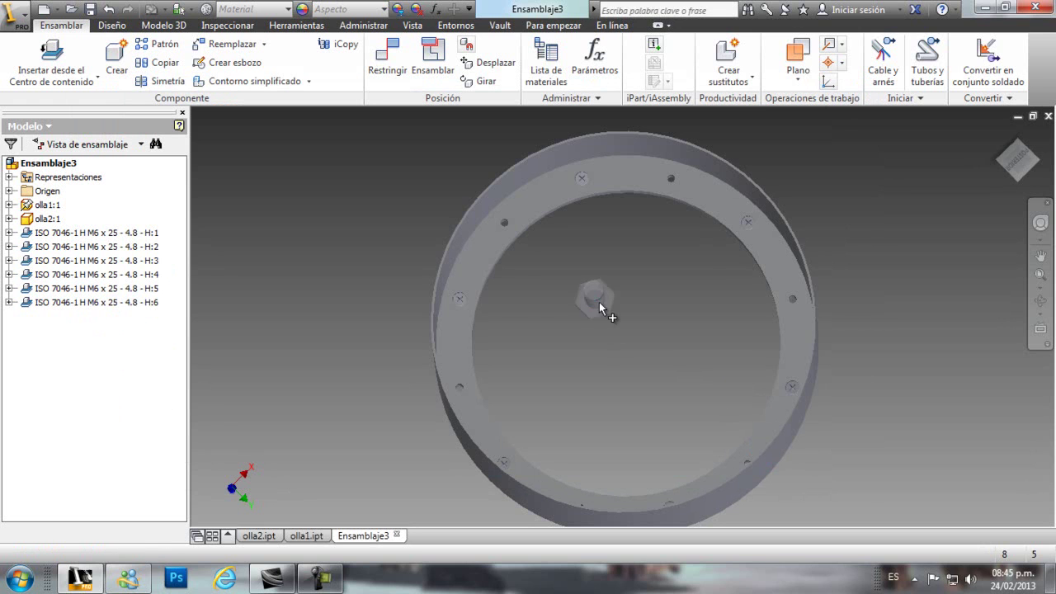
key("Escape")
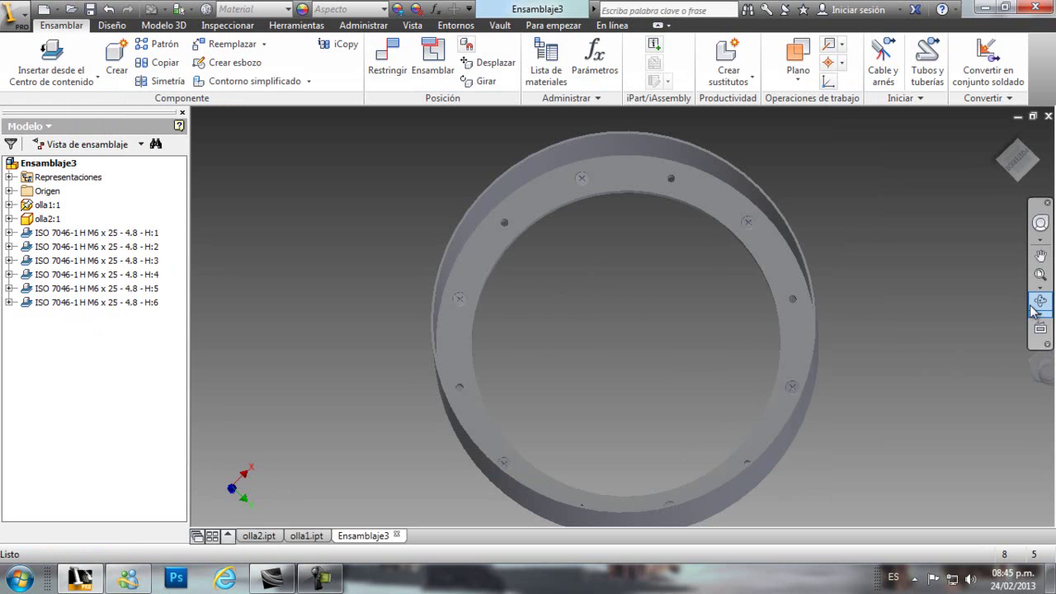
left_click(1040, 302)
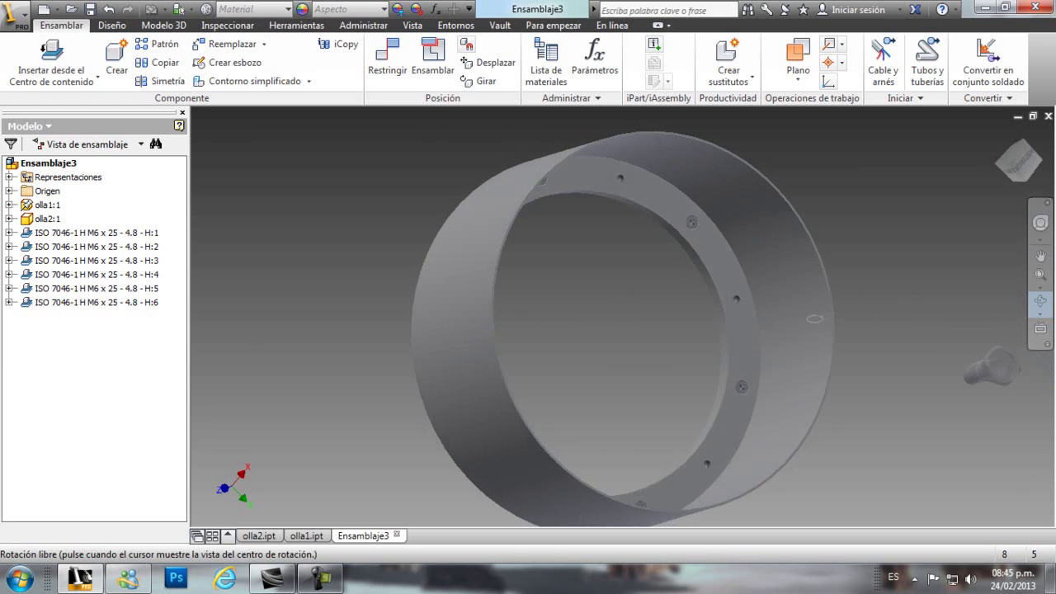